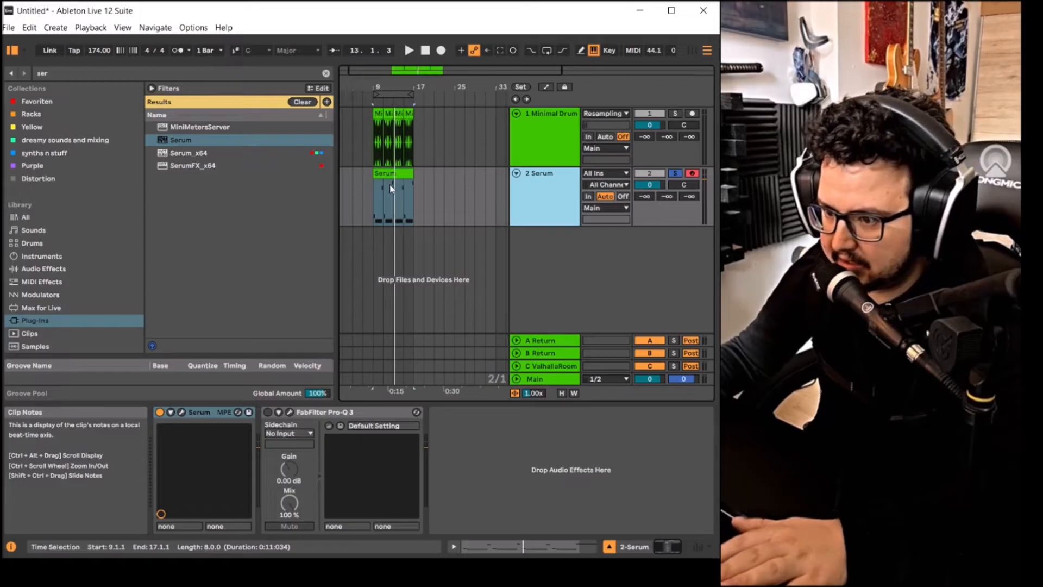
Play the looped arrangement, zoom in on its clips and open the Serum plug-in window on the second track.
{"action": "key", "text": "space"}
{"action": "scroll", "coordinate": [372, 184], "scroll_direction": "up", "scroll_amount": 2}
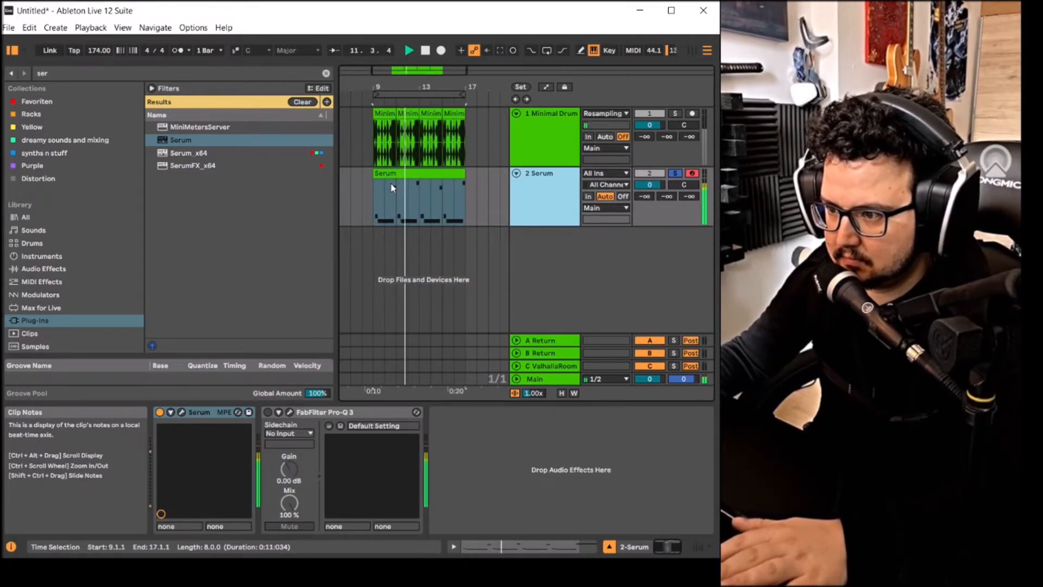
{"action": "left_click", "coordinate": [182, 411]}
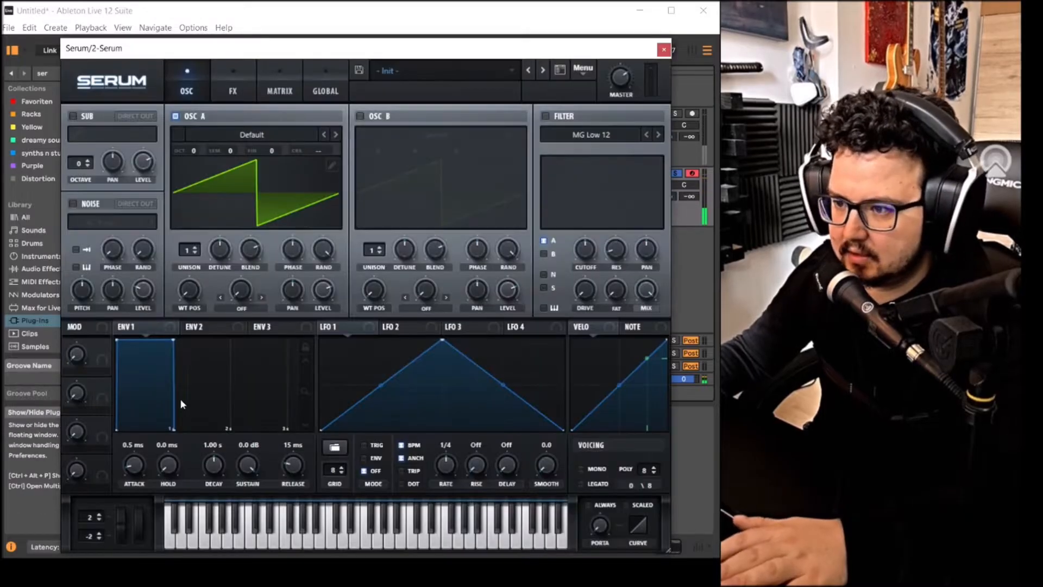
{"action": "mouse_move", "coordinate": [365, 47]}
{"action": "left_mouse_down"}
{"action": "mouse_move", "coordinate": [350, 49]}
{"action": "mouse_move", "coordinate": [364, 52]}
{"action": "mouse_move", "coordinate": [355, 39]}
{"action": "left_mouse_up"}
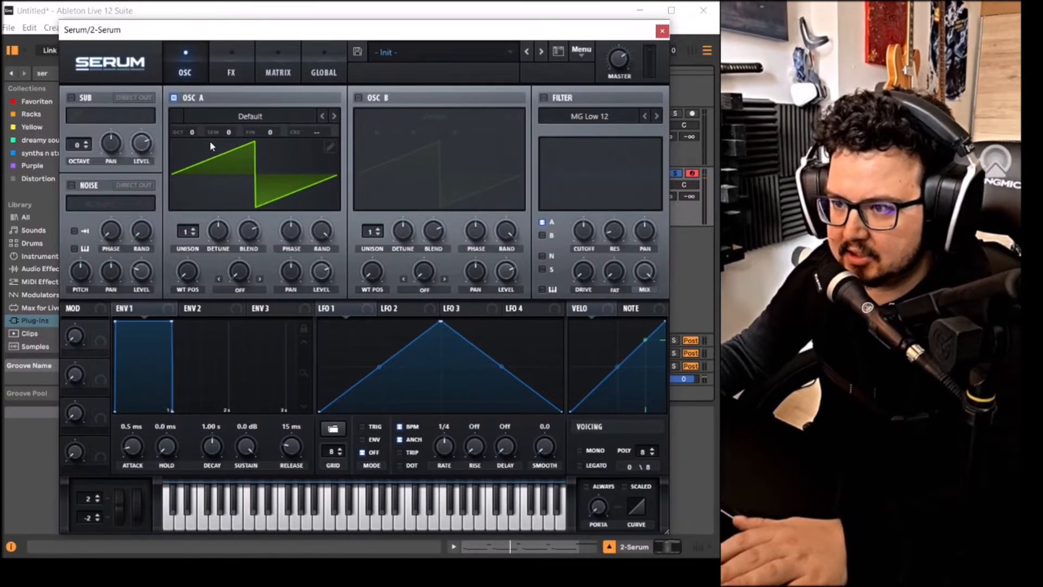
Load the Analog_BD_Sin wavetable from the Analog category into oscillator A.
{"action": "left_click", "coordinate": [236, 116]}
{"action": "mouse_move", "coordinate": [266, 134]}
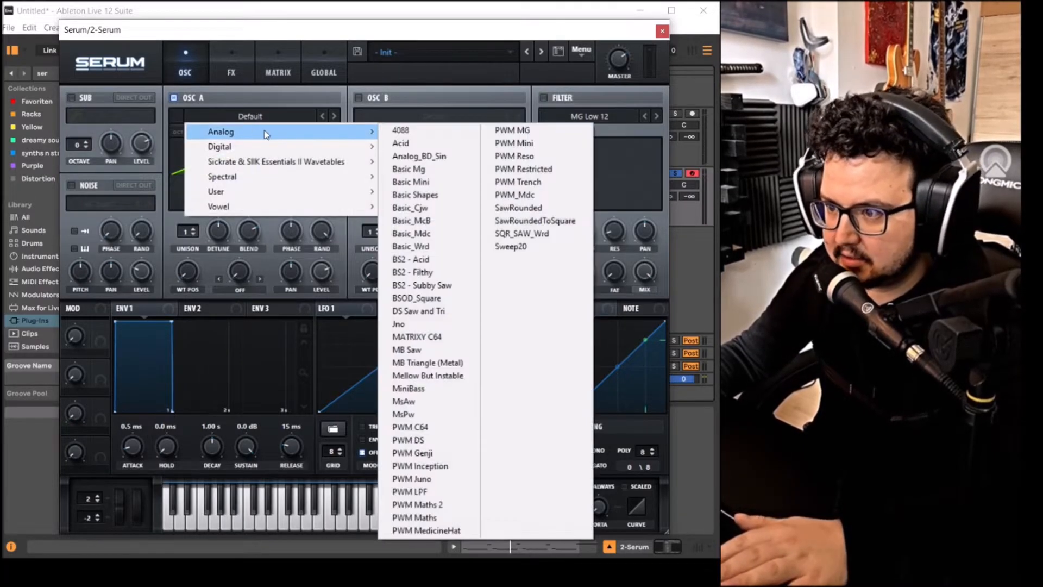
{"action": "left_click", "coordinate": [414, 156]}
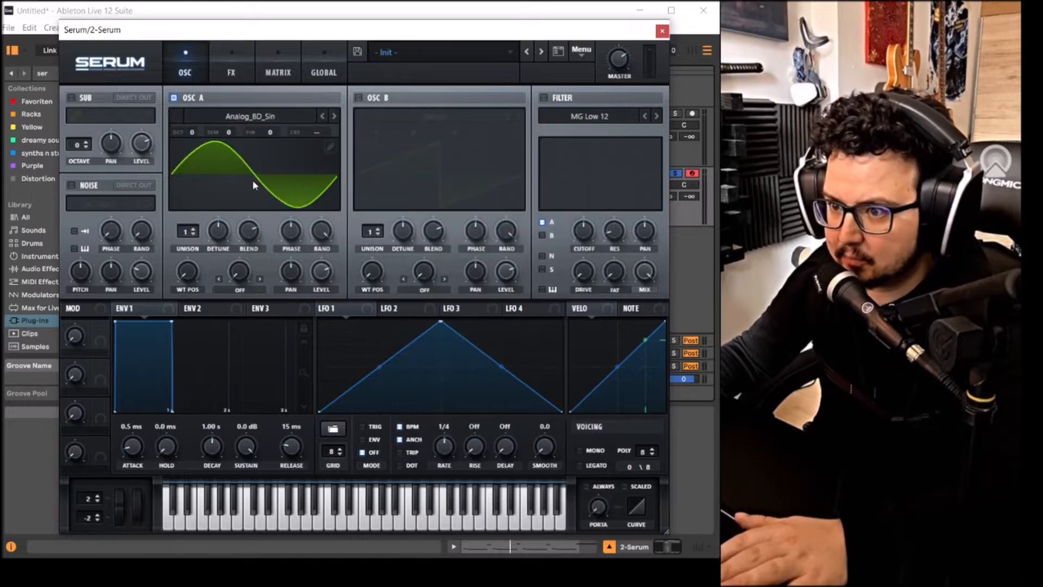
In oscillator A's wavetable editor, raise harmonic bins 3, 5 and 7 and adjust the fundamental of the first frame.
{"action": "left_click", "coordinate": [330, 148]}
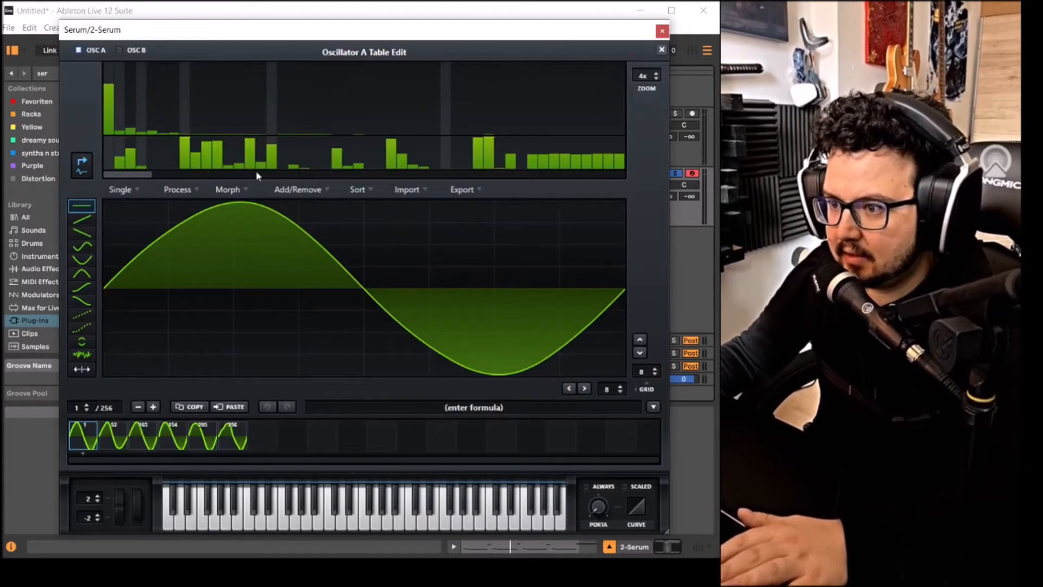
{"action": "left_click", "coordinate": [134, 113]}
{"action": "left_click", "coordinate": [152, 121]}
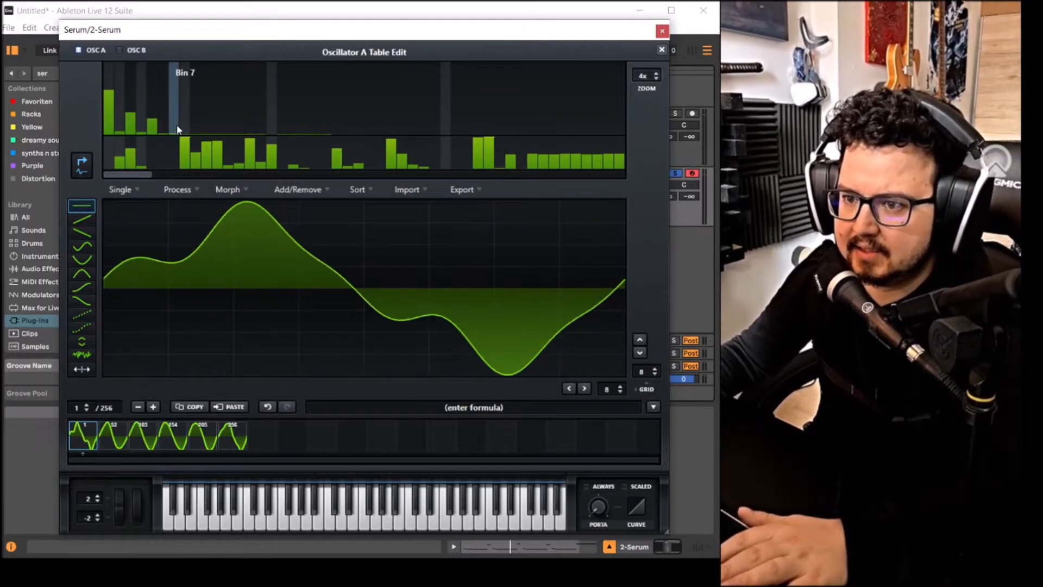
{"action": "left_click", "coordinate": [178, 125]}
{"action": "left_click", "coordinate": [175, 125]}
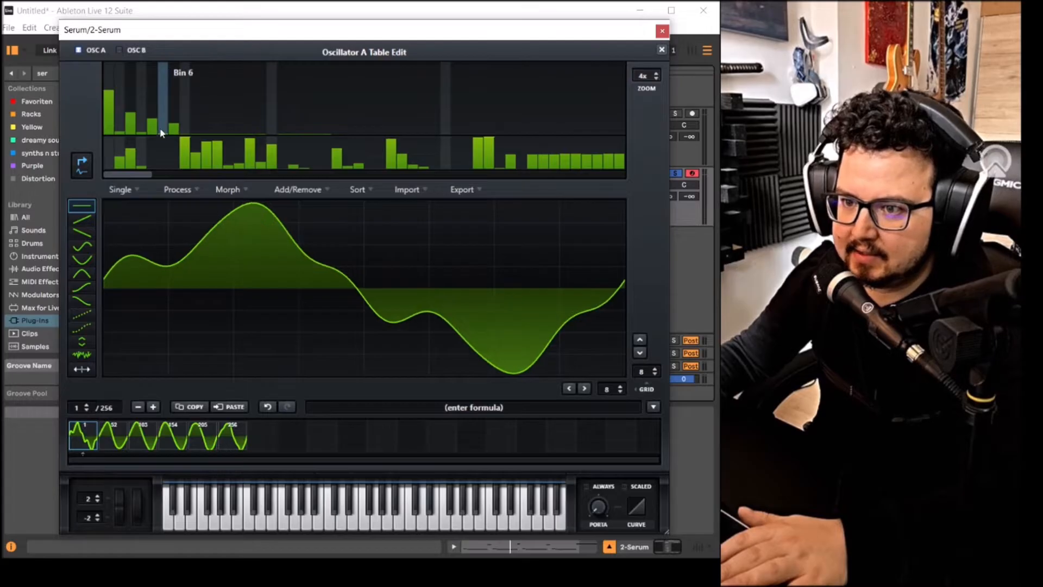
{"action": "left_click", "coordinate": [110, 87]}
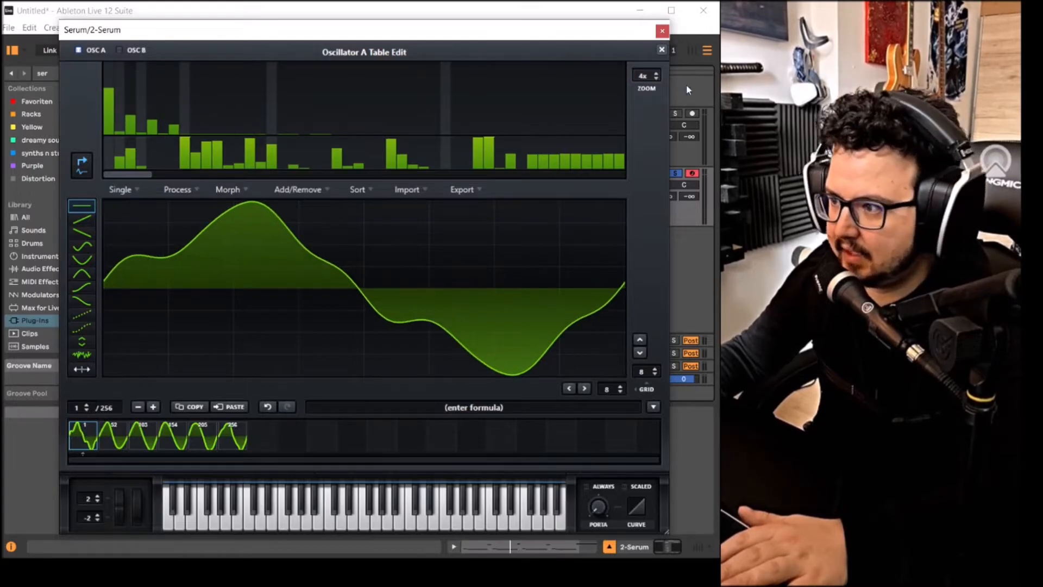
{"action": "left_click", "coordinate": [662, 50]}
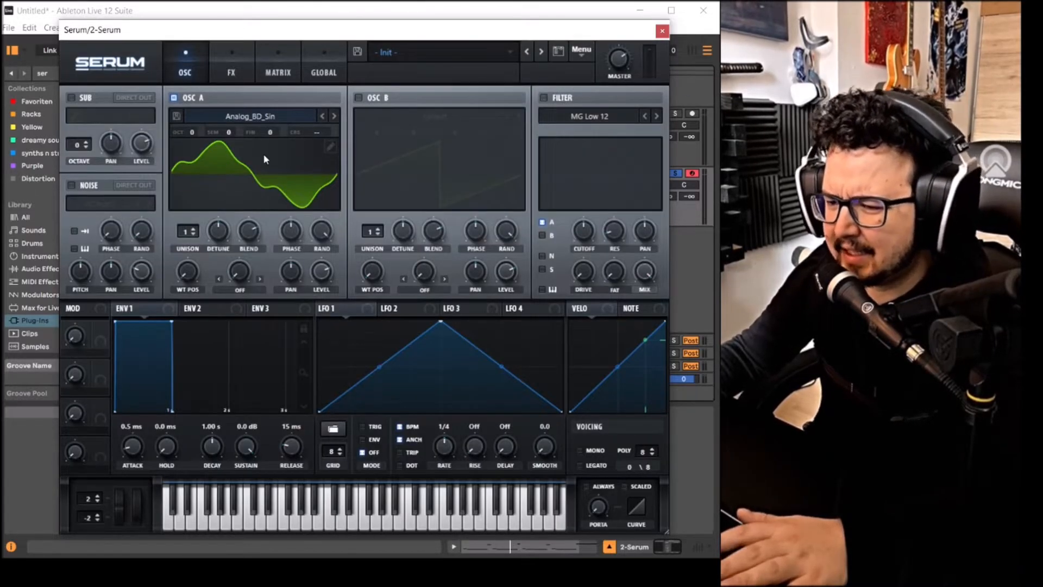
Set oscillator A's octave to -3.
{"action": "left_click_drag", "start_coordinate": [163, 30], "coordinate": [382, 35]}
{"action": "left_click_drag", "start_coordinate": [380, 138], "coordinate": [194, 194]}
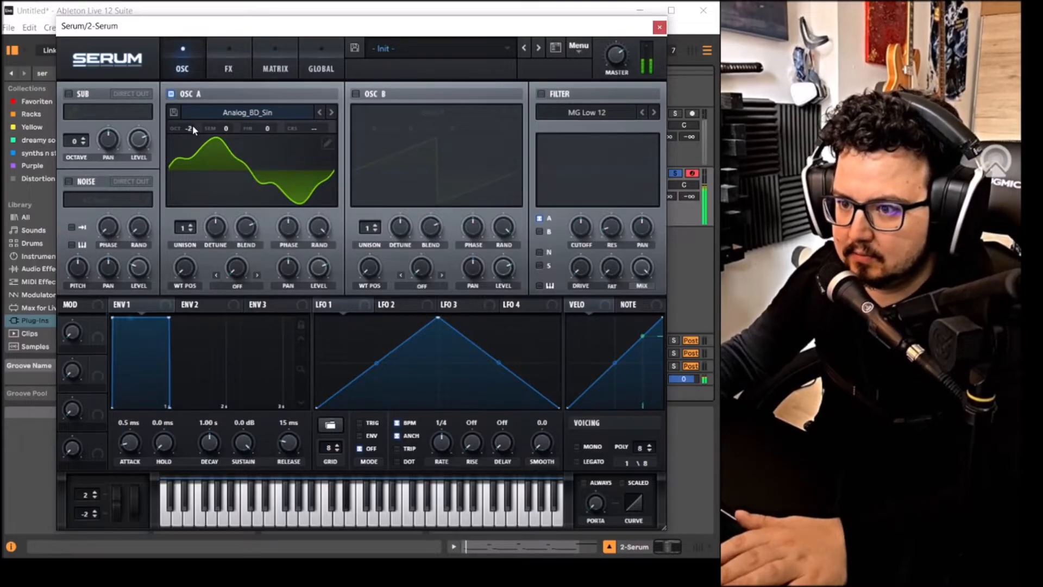
{"action": "mouse_move", "coordinate": [323, 264]}
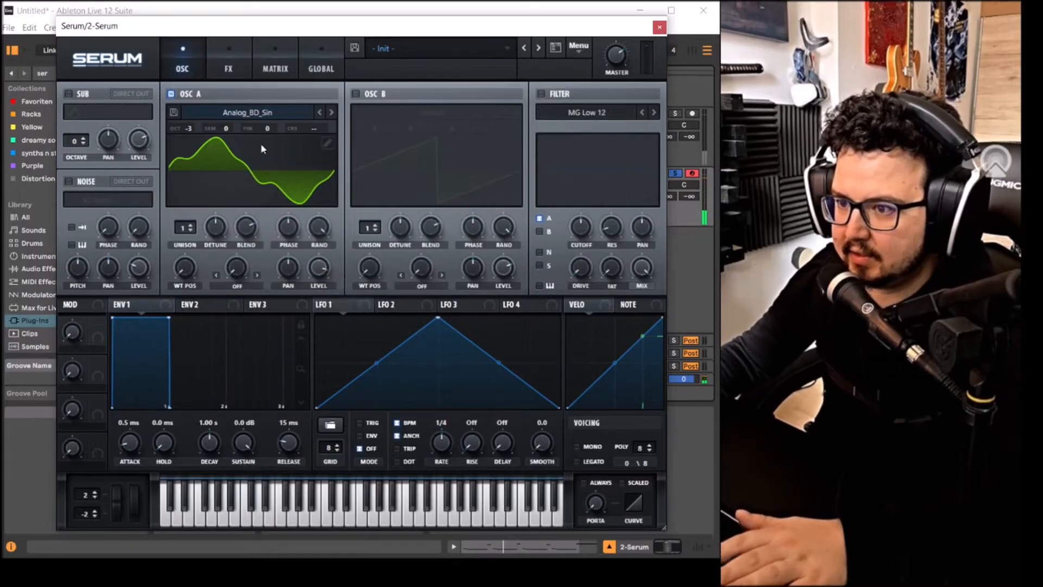
Lower the added upper harmonics in oscillator A's wavetable for a rounder waveform, and close the table editor.
{"action": "left_click", "coordinate": [327, 144]}
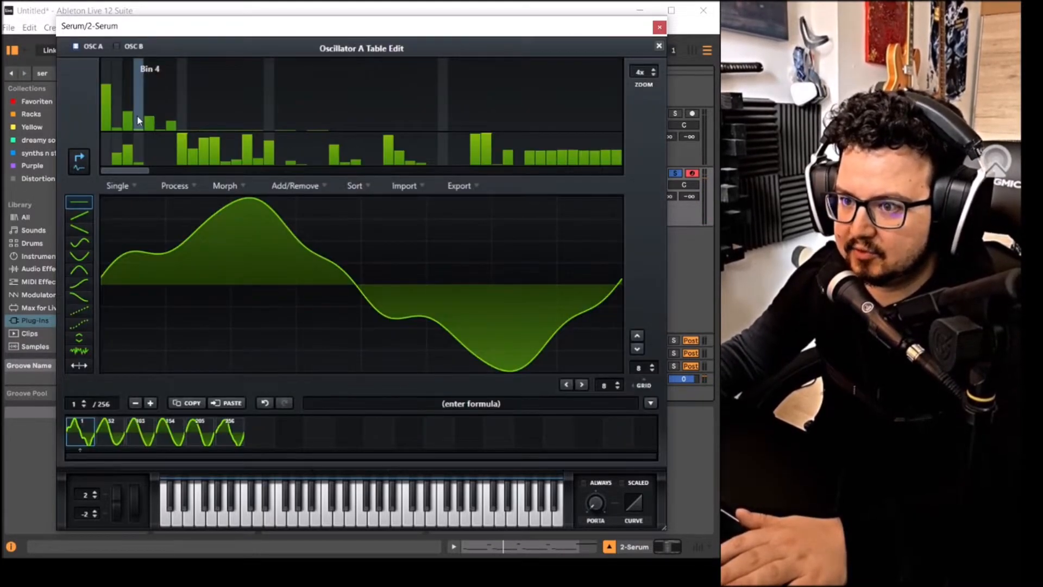
{"action": "mouse_move", "coordinate": [130, 122]}
{"action": "left_mouse_down"}
{"action": "mouse_move", "coordinate": [172, 127]}
{"action": "mouse_move", "coordinate": [122, 130]}
{"action": "left_mouse_up"}
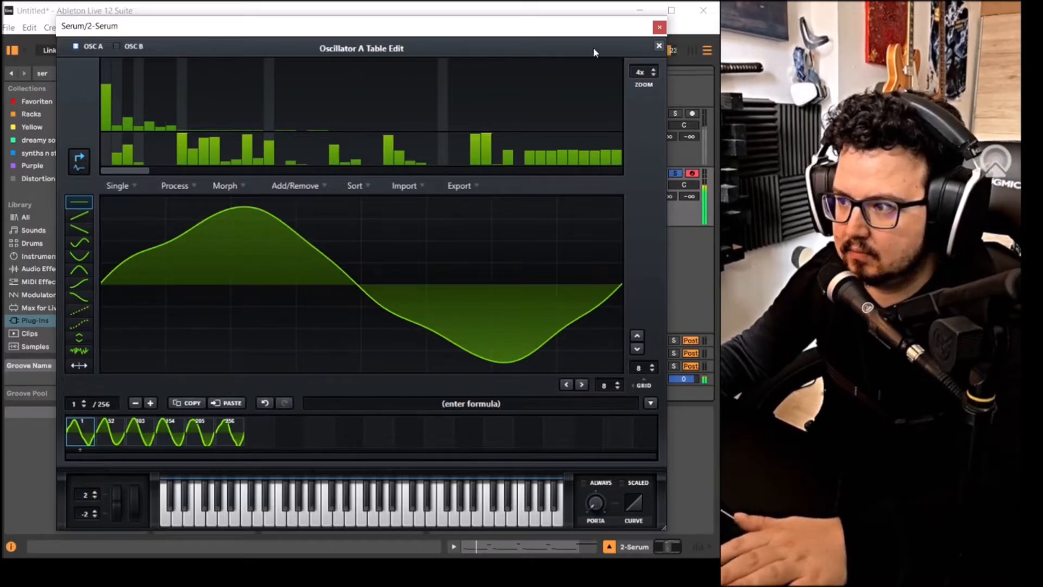
{"action": "left_click", "coordinate": [658, 47]}
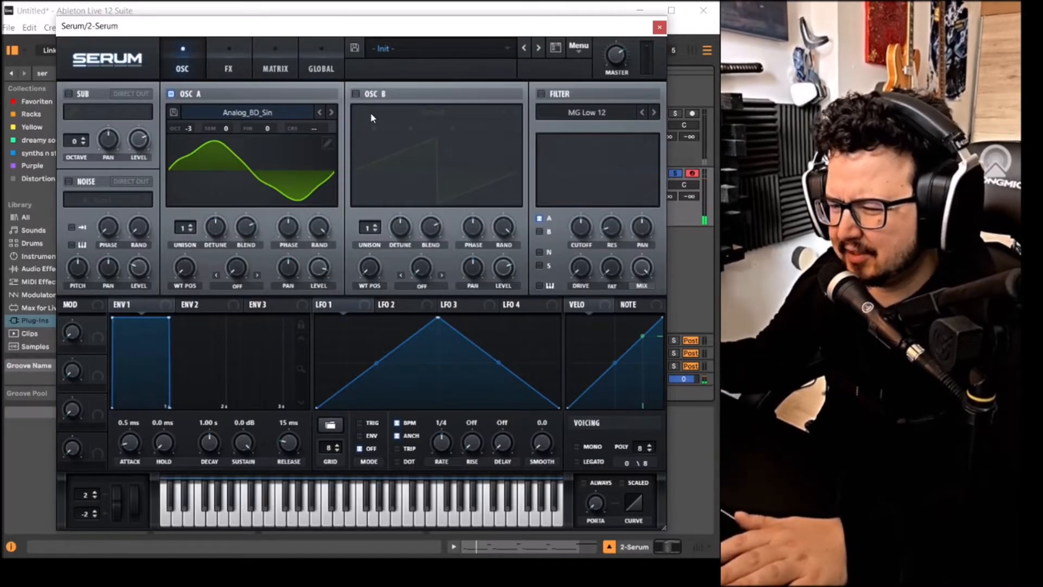
Enable oscillator B and load the Basic Shapes wavetable from the Analog category.
{"action": "mouse_move", "coordinate": [370, 112]}
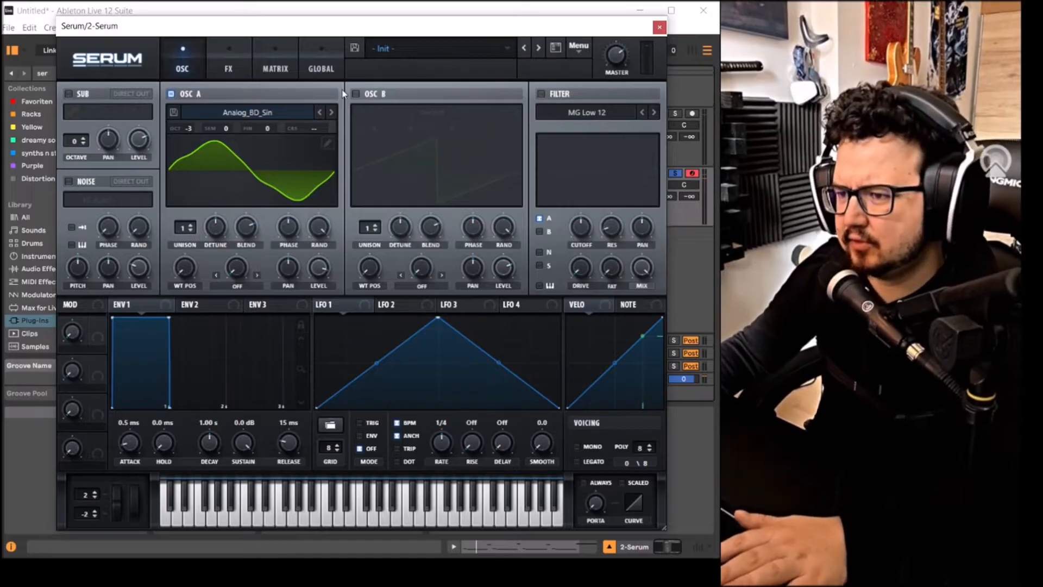
{"action": "left_click", "coordinate": [356, 93]}
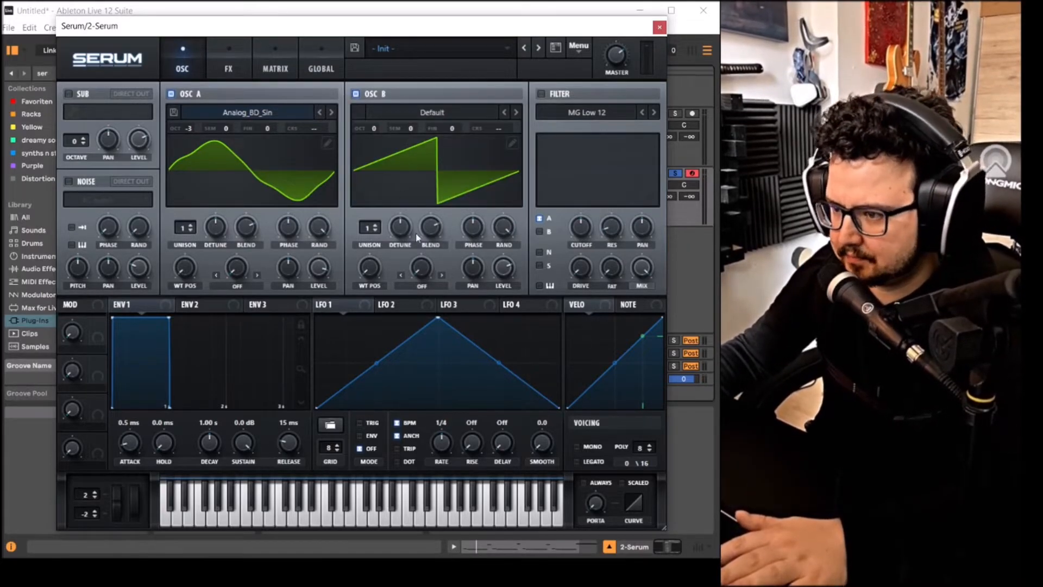
{"action": "left_click", "coordinate": [442, 116]}
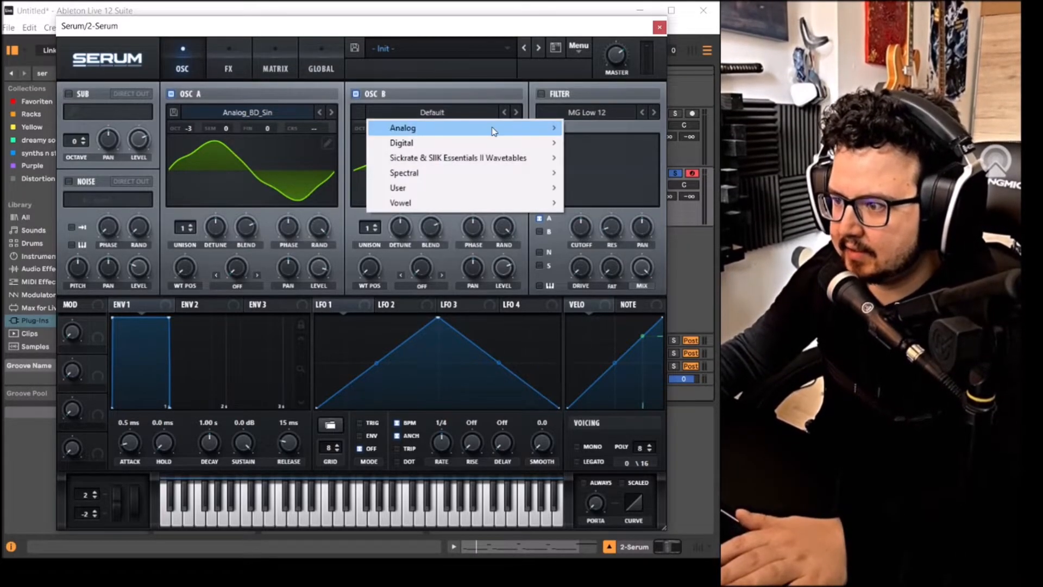
{"action": "mouse_move", "coordinate": [489, 130]}
{"action": "left_click", "coordinate": [597, 190]}
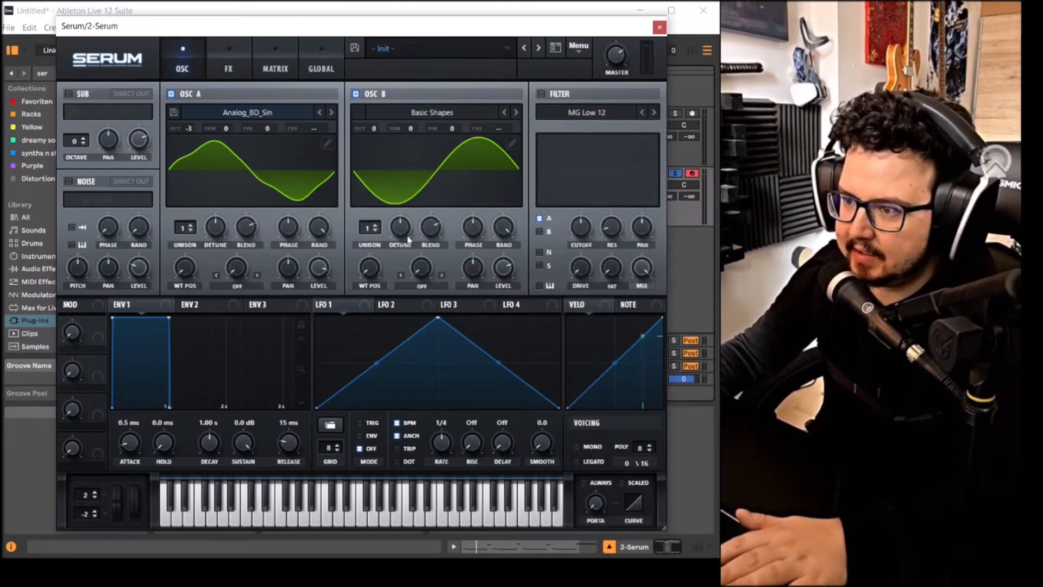
Set oscillator B to 9 unison voices, +7 semitones and octave -2.
{"action": "left_click_drag", "start_coordinate": [378, 232], "coordinate": [412, 221]}
{"action": "left_click_drag", "start_coordinate": [413, 126], "coordinate": [426, 92]}
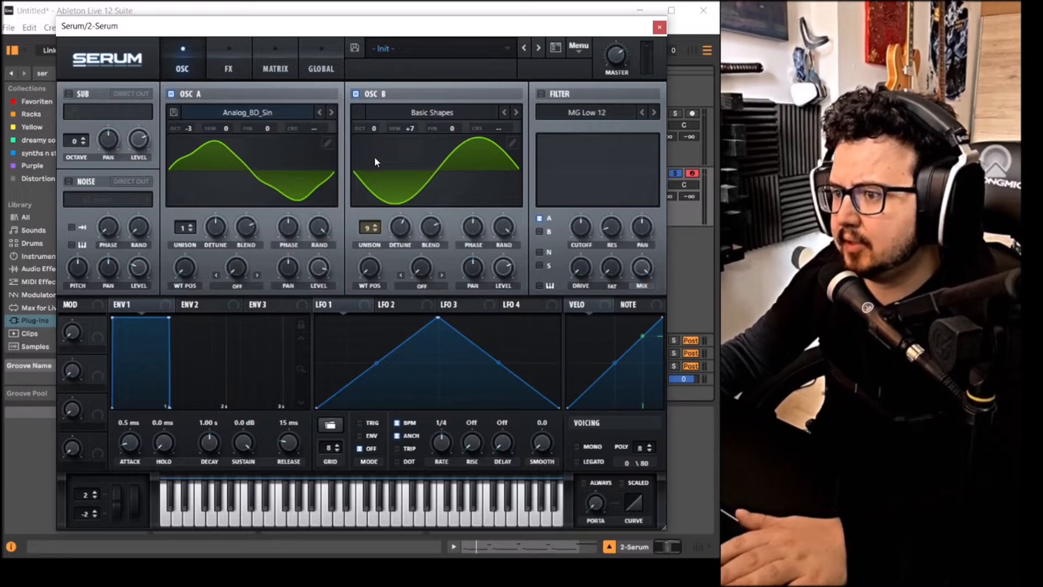
{"action": "mouse_move", "coordinate": [374, 129]}
{"action": "left_mouse_down"}
{"action": "mouse_move", "coordinate": [375, 153]}
{"action": "mouse_move", "coordinate": [379, 134]}
{"action": "left_mouse_up"}
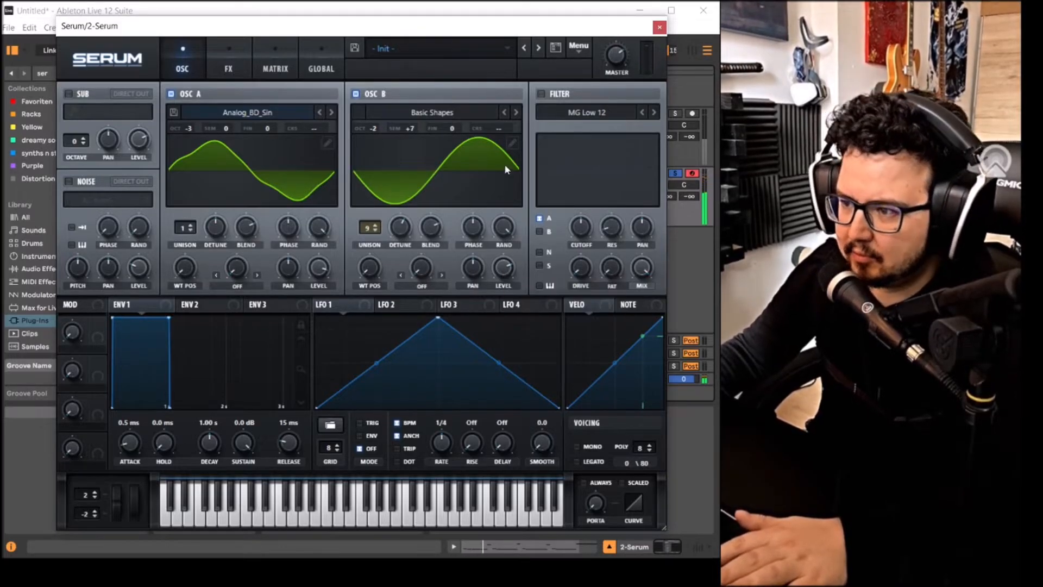
Enable the filter, set its type to High 24 and route oscillator B instead of A through it.
{"action": "left_click", "coordinate": [541, 94]}
{"action": "left_click", "coordinate": [579, 111]}
{"action": "mouse_move", "coordinate": [581, 130]}
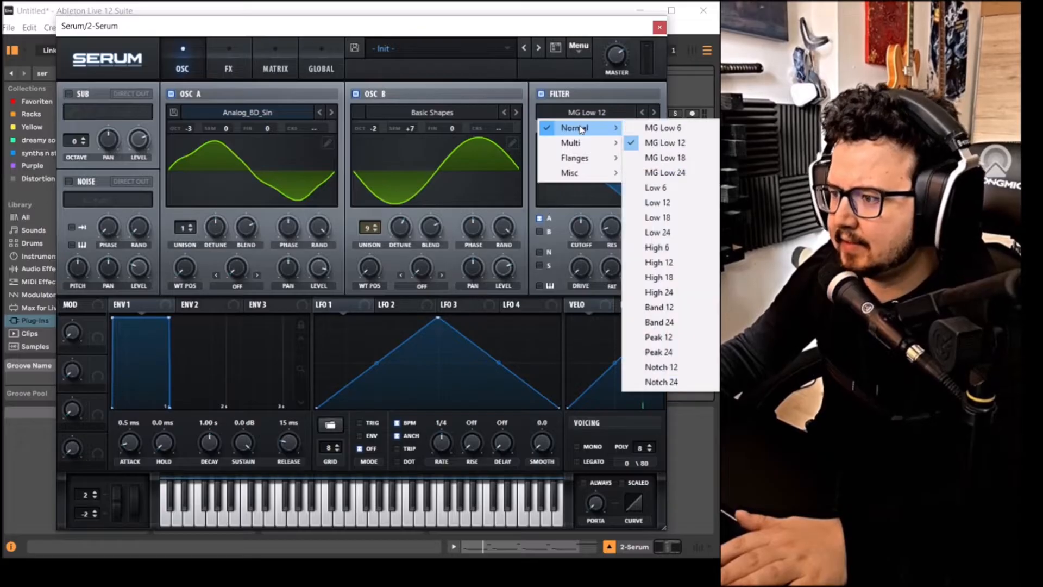
{"action": "left_click", "coordinate": [671, 233]}
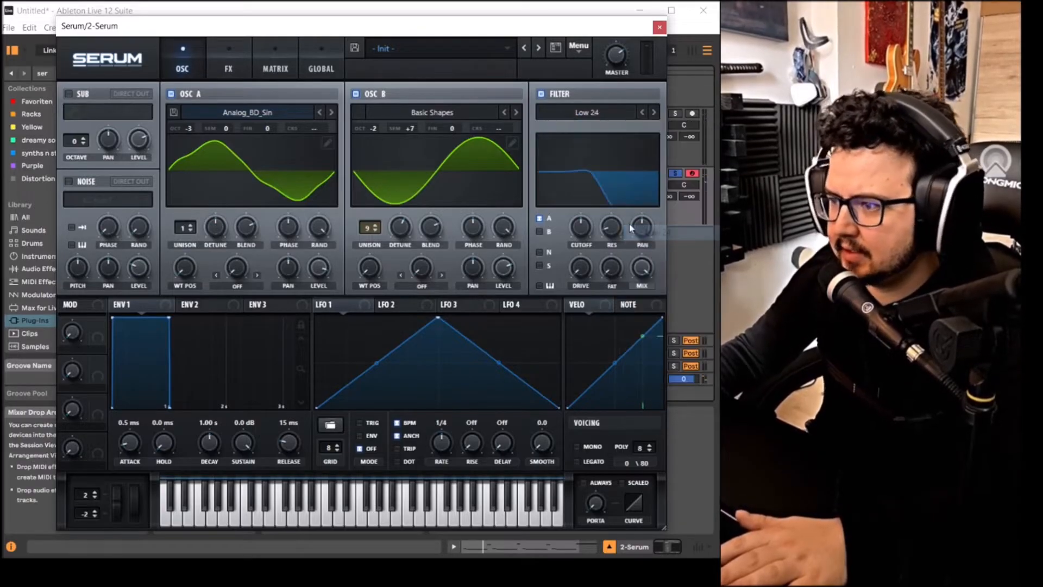
{"action": "left_click", "coordinate": [598, 116]}
{"action": "mouse_move", "coordinate": [598, 128]}
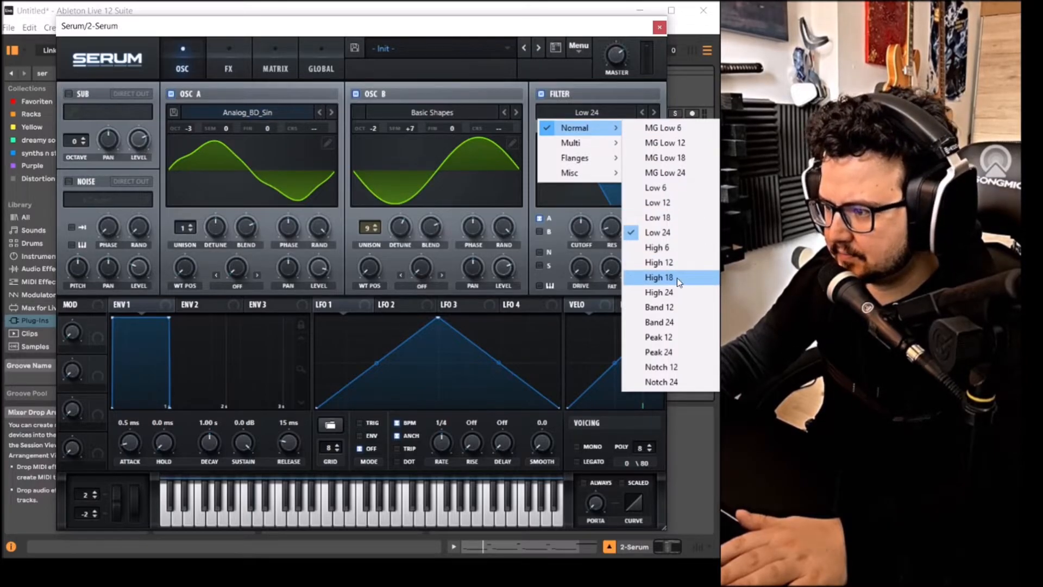
{"action": "left_click", "coordinate": [670, 292]}
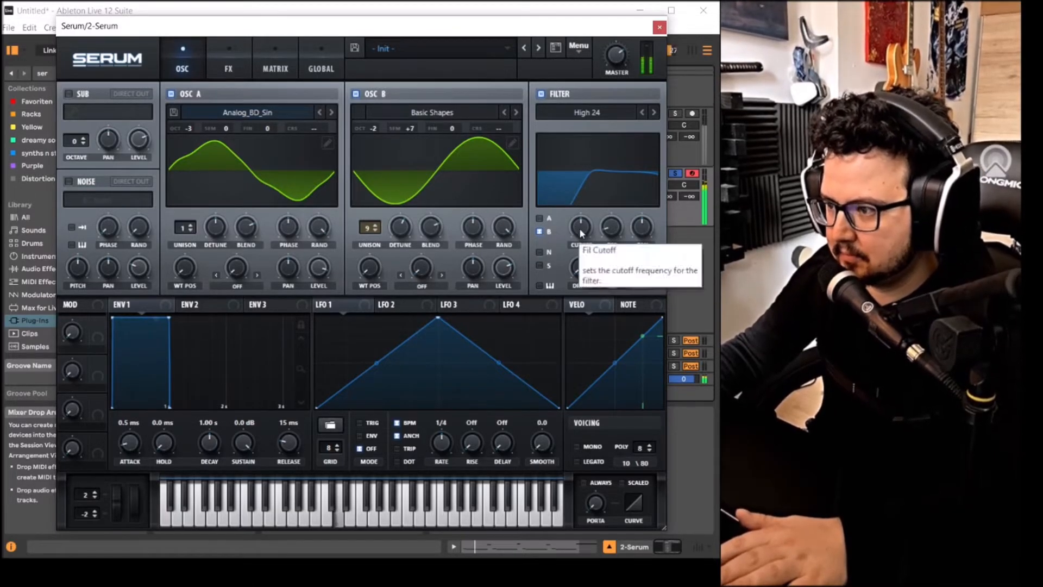
Lower the high-pass filter's cutoff and adjust oscillator B's level.
{"action": "left_click", "coordinate": [582, 245]}
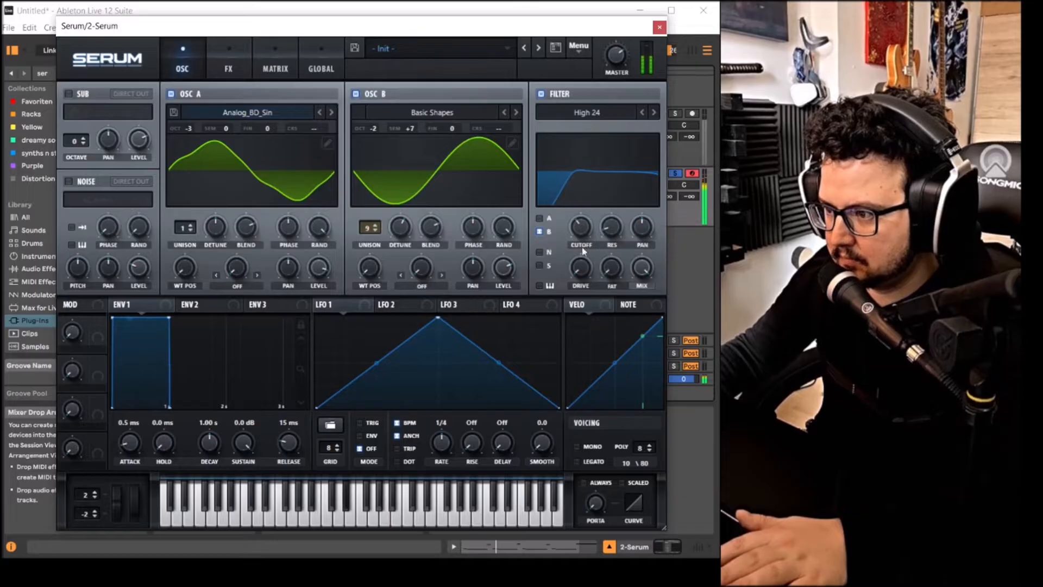
{"action": "left_click_drag", "start_coordinate": [510, 265], "coordinate": [513, 247]}
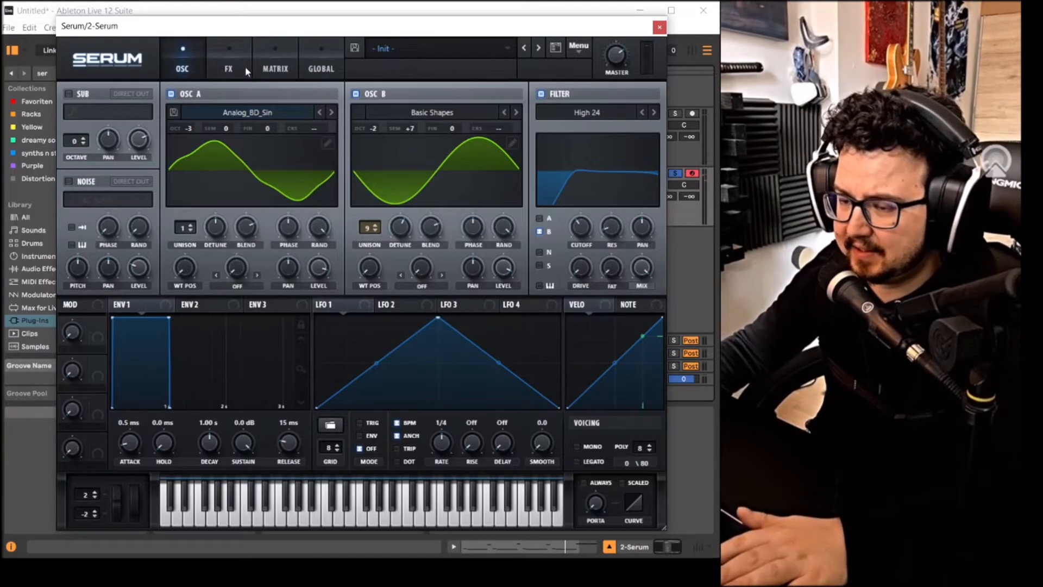
Enable the Hyper/Dimension effect with the Hyper mix turned down and the Dimension mix adjusted, and switch the voicing to mono.
{"action": "left_click", "coordinate": [231, 62]}
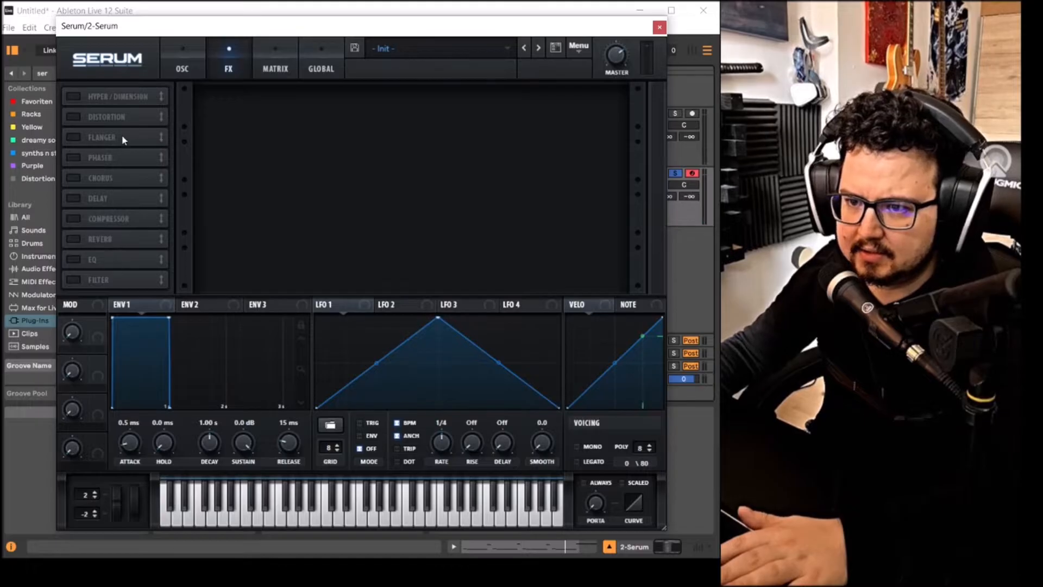
{"action": "left_click", "coordinate": [115, 99]}
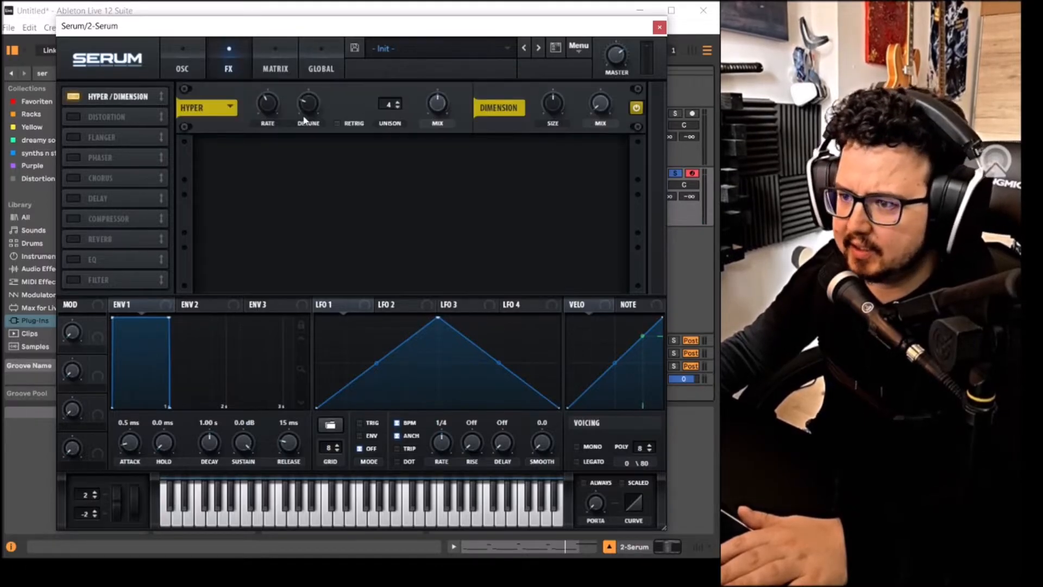
{"action": "left_click_drag", "start_coordinate": [439, 108], "coordinate": [439, 141]}
{"action": "left_click_drag", "start_coordinate": [607, 106], "coordinate": [604, 96]}
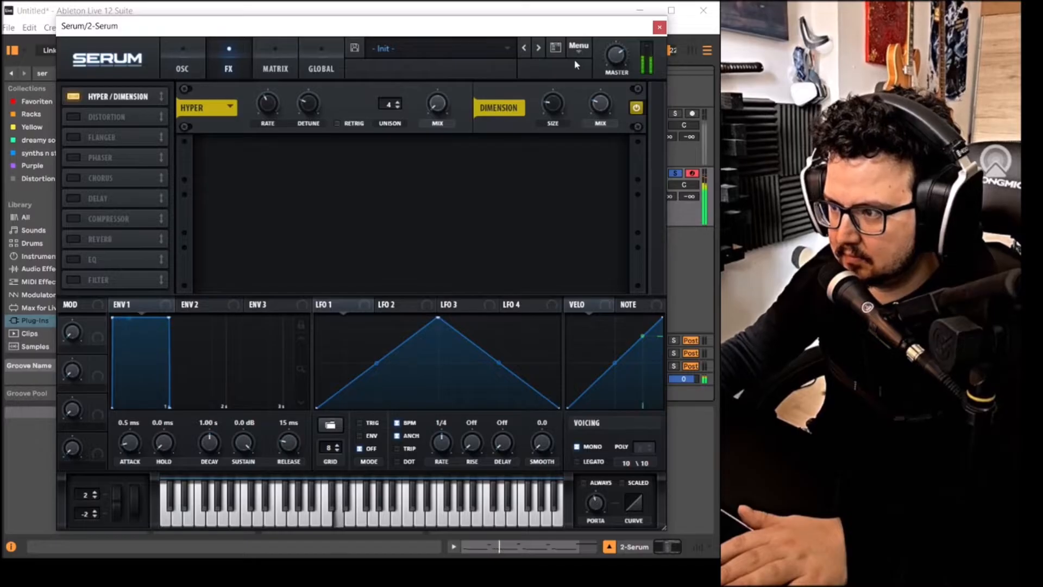
Enable the noise oscillator with the ARP pink sample from the Analog category, and display LFO 3.
{"action": "left_click", "coordinate": [125, 58]}
{"action": "left_click", "coordinate": [183, 61]}
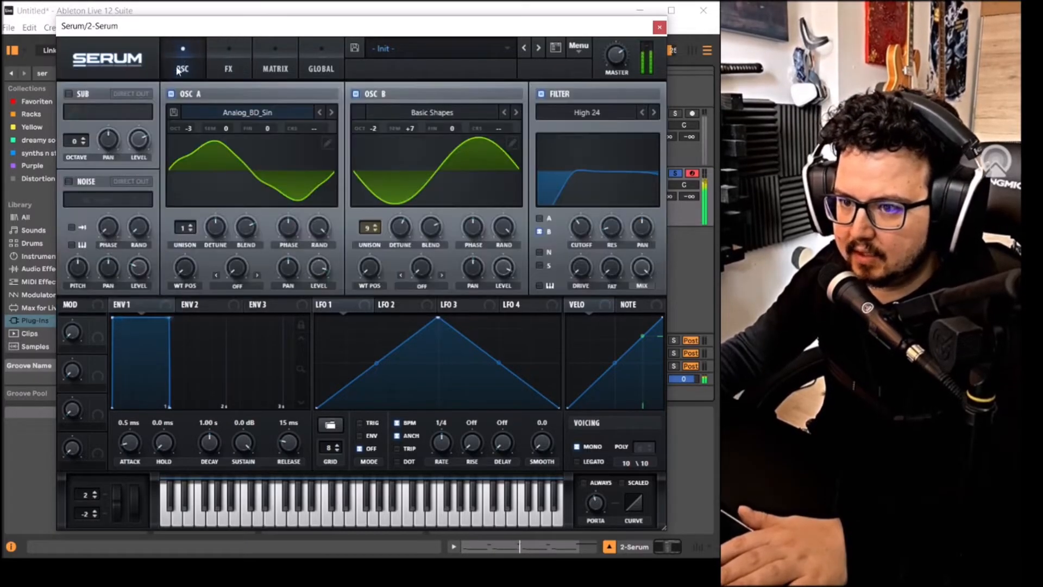
{"action": "left_click", "coordinate": [456, 306]}
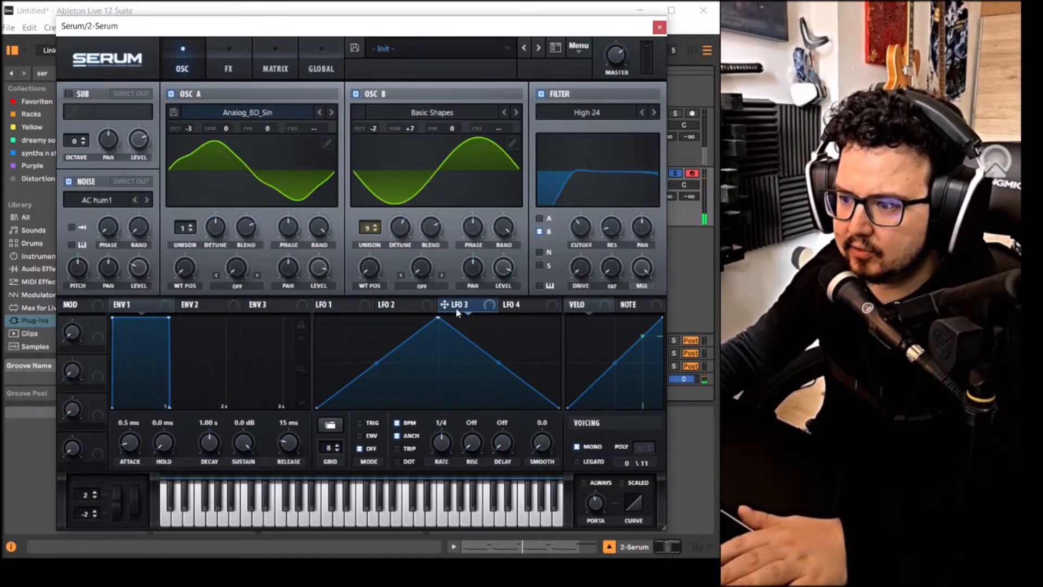
{"action": "left_click", "coordinate": [97, 200]}
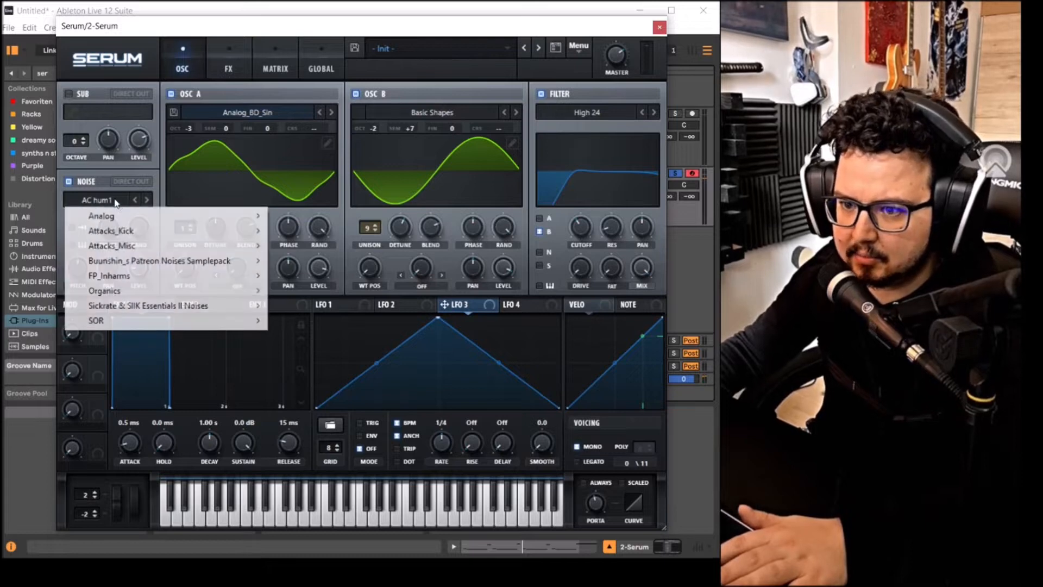
{"action": "mouse_move", "coordinate": [126, 217]}
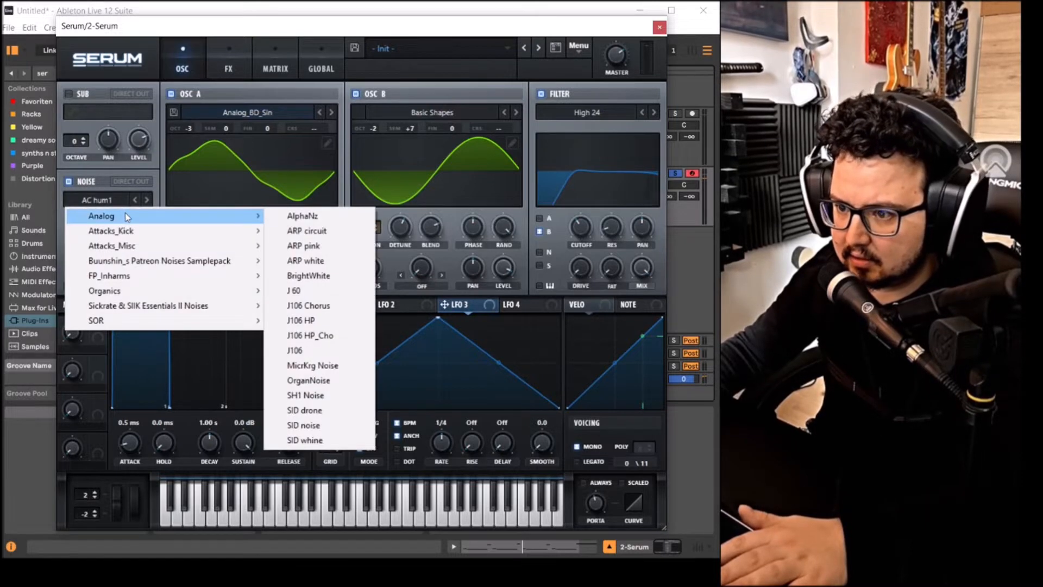
{"action": "left_click", "coordinate": [303, 246]}
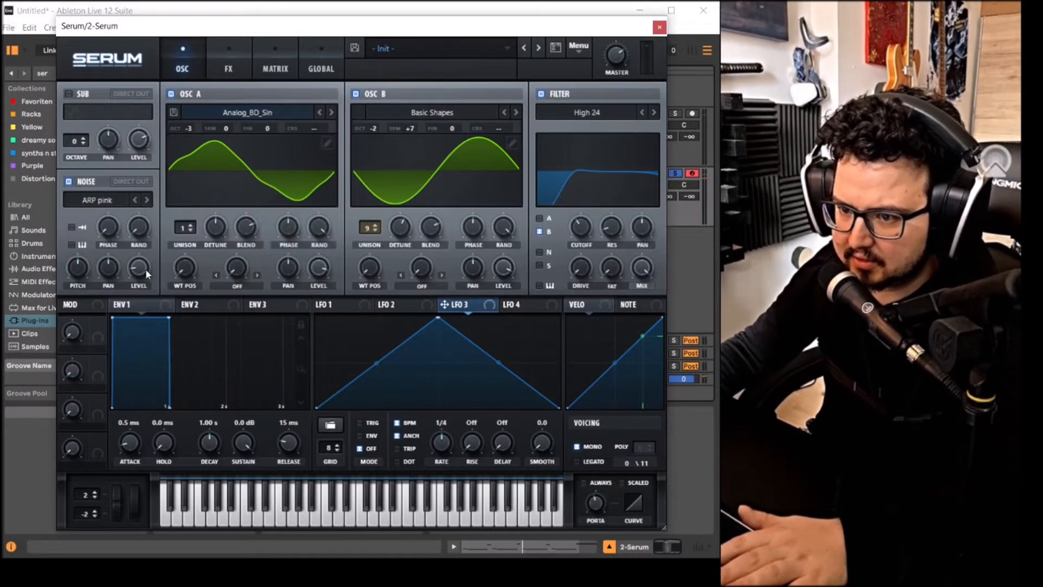
Route LFO 3 to the noise level and move the peak of its shape earlier in the cycle.
{"action": "mouse_move", "coordinate": [143, 272]}
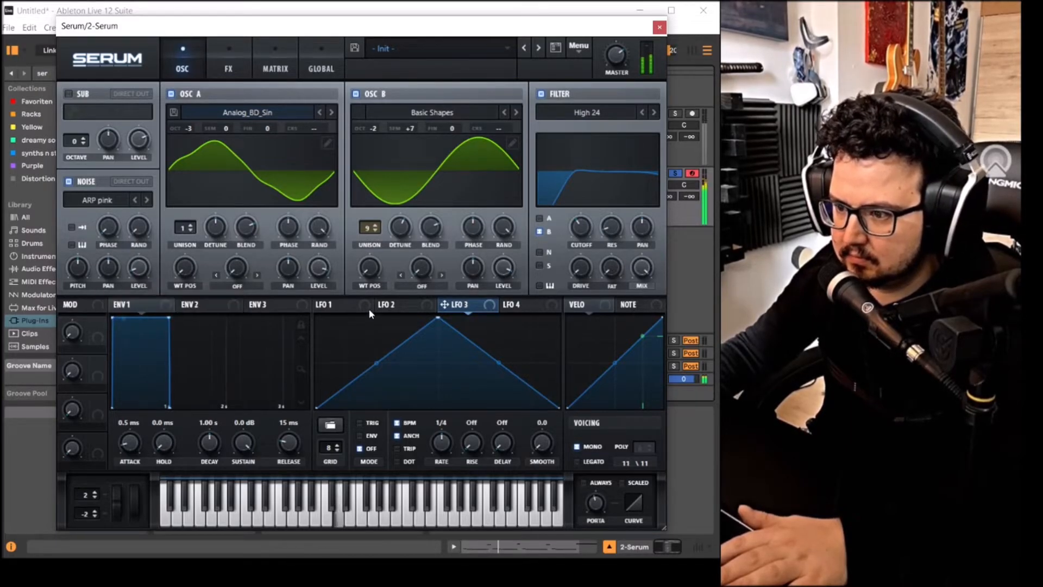
{"action": "left_click_drag", "start_coordinate": [440, 309], "coordinate": [130, 274]}
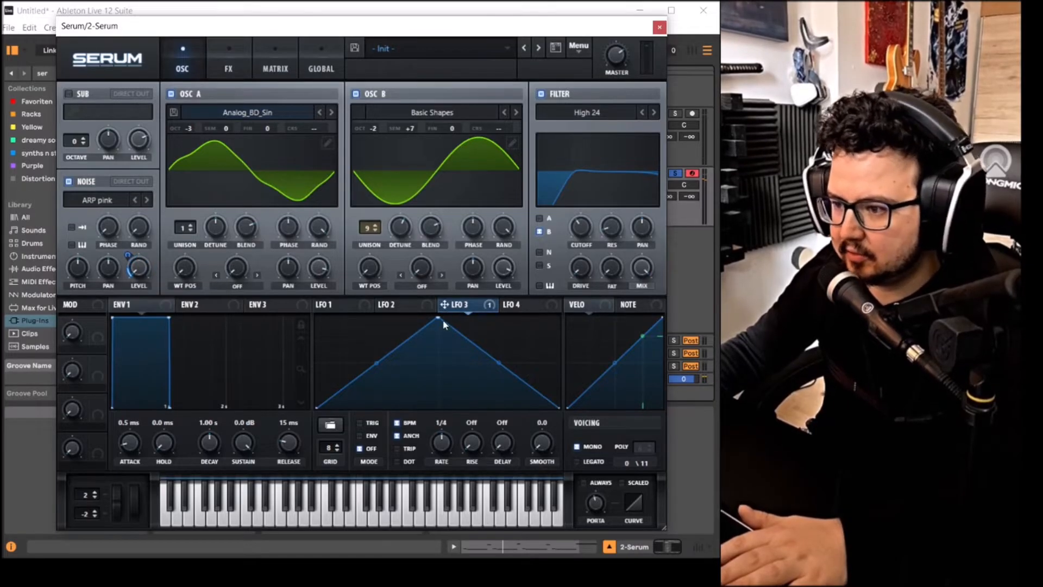
{"action": "left_click_drag", "start_coordinate": [438, 318], "coordinate": [354, 318]}
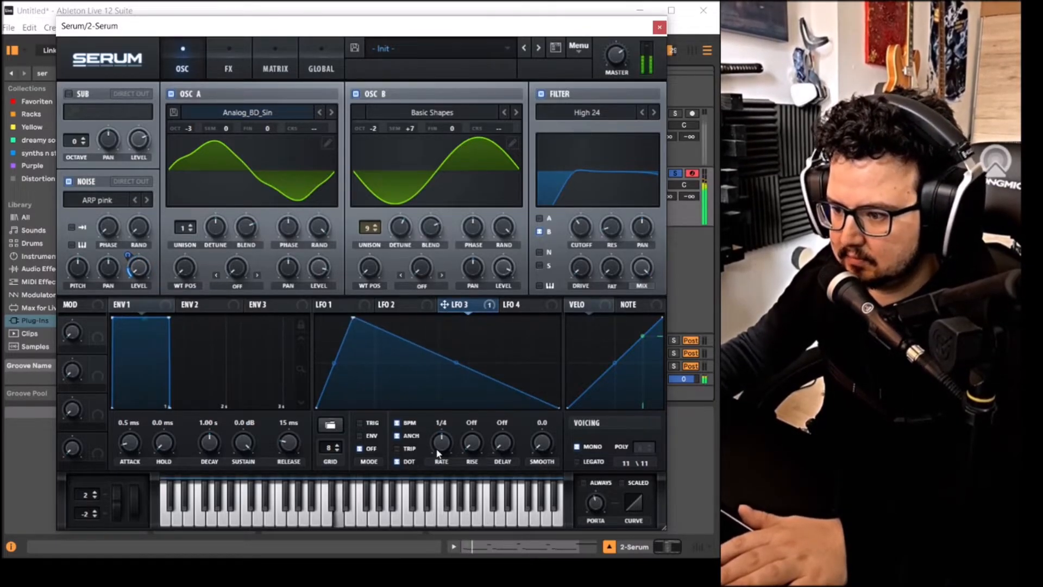
Set LFO 3's rate to dotted 1/8 and adjust the noise oscillator's level.
{"action": "left_click_drag", "start_coordinate": [441, 447], "coordinate": [449, 443]}
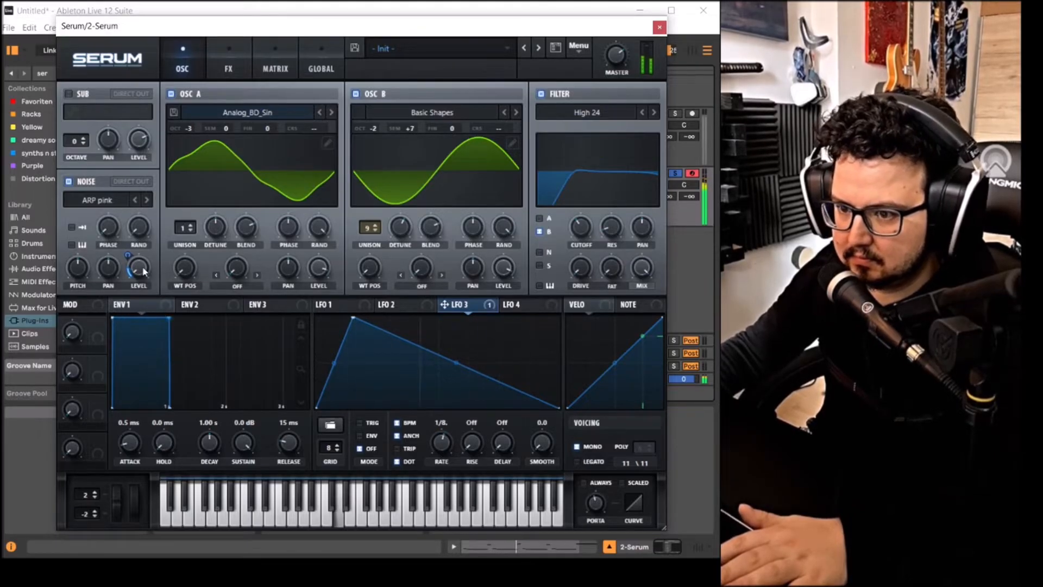
{"action": "mouse_move", "coordinate": [146, 274]}
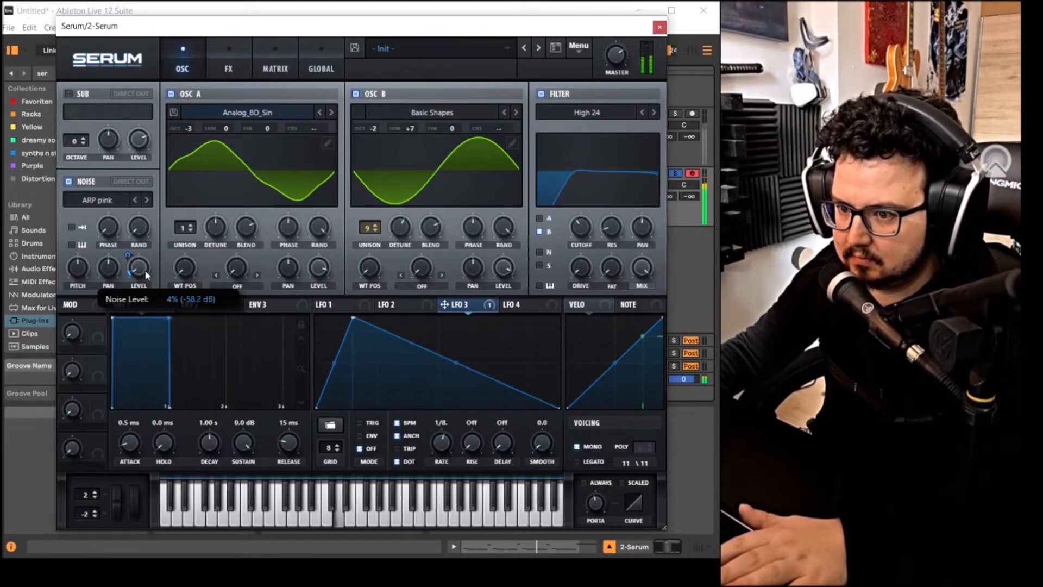
{"action": "scroll", "coordinate": [144, 269], "scroll_direction": "up", "scroll_amount": 2}
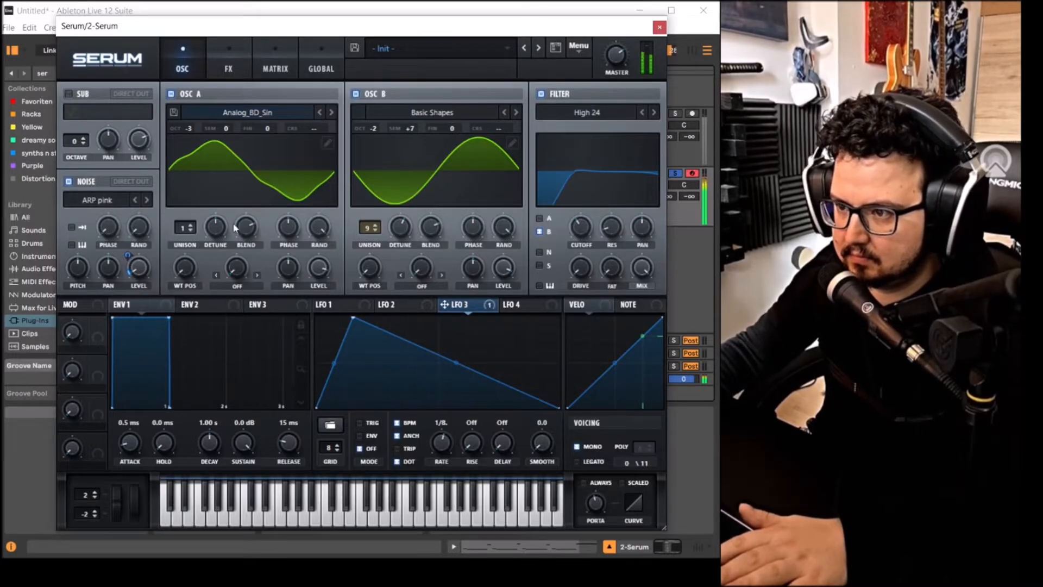
Close the Serum window, search the audio effects for "sat" and add Saturator to the Serum track.
{"action": "left_click", "coordinate": [658, 27]}
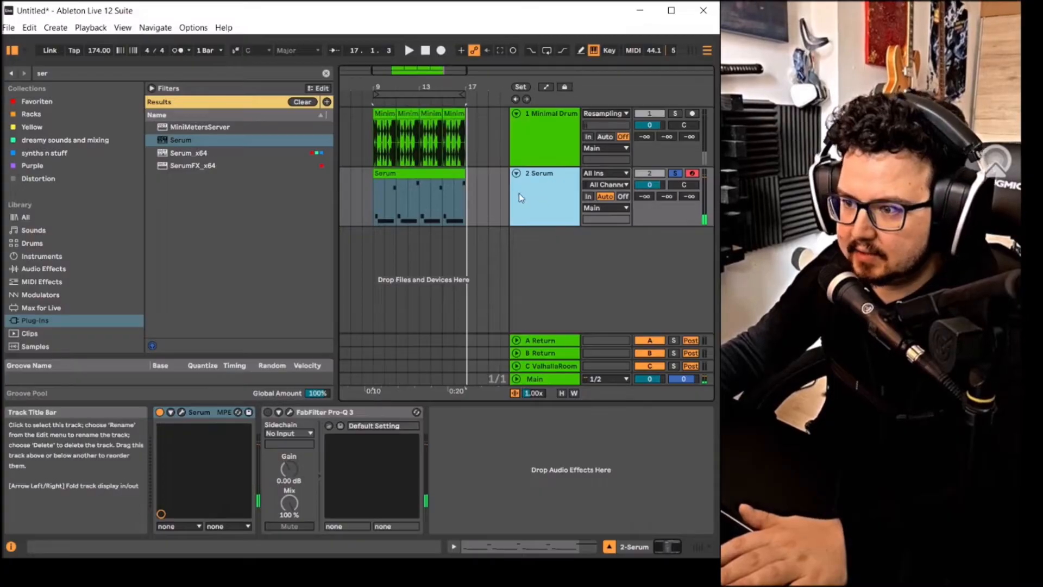
{"action": "left_click", "coordinate": [326, 73]}
{"action": "type", "text": "sa"}
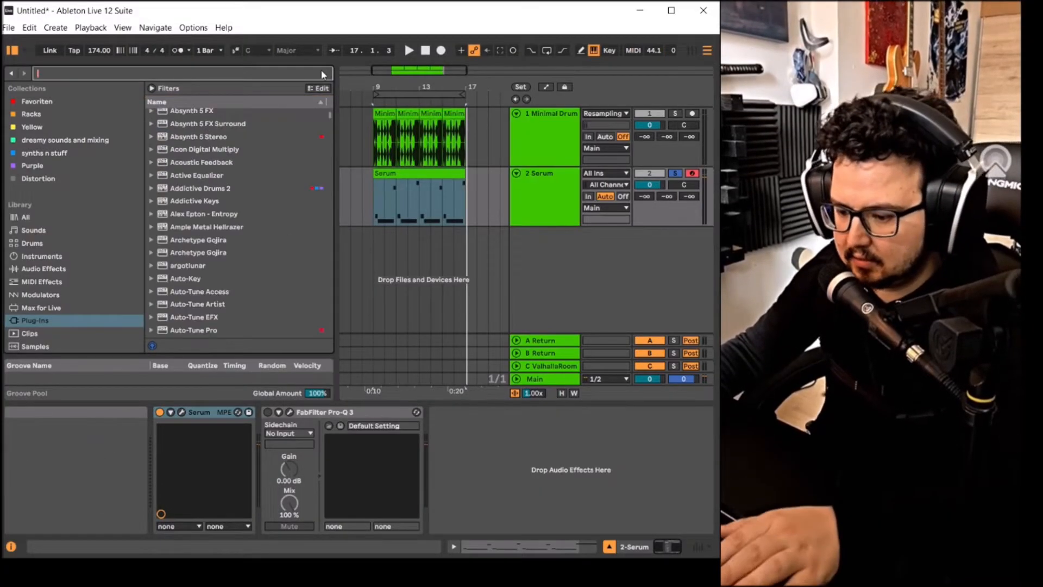
{"action": "type", "text": "t"}
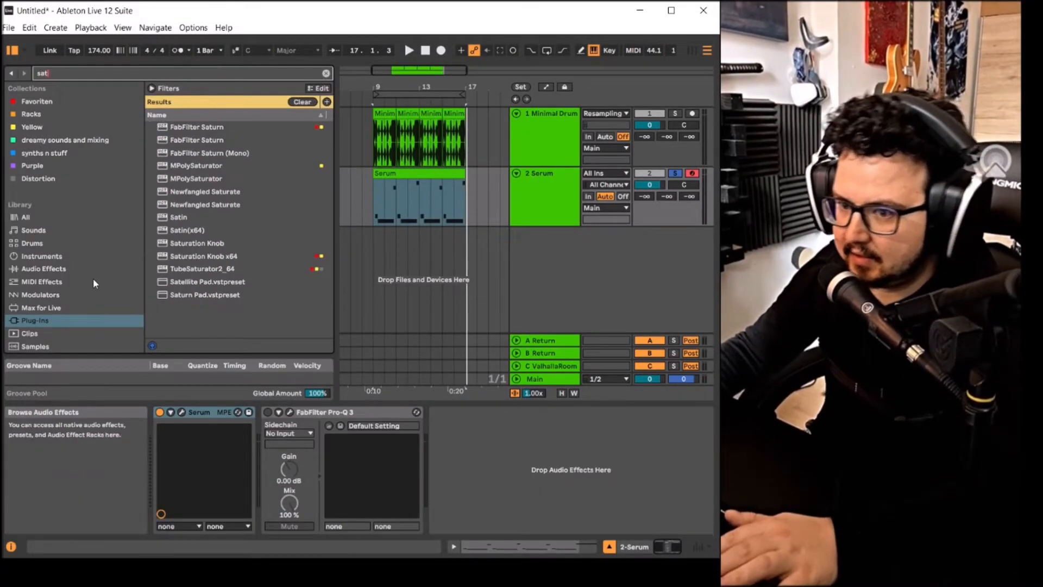
{"action": "left_click", "coordinate": [54, 282]}
{"action": "left_click", "coordinate": [43, 268]}
{"action": "double_click", "coordinate": [187, 156]}
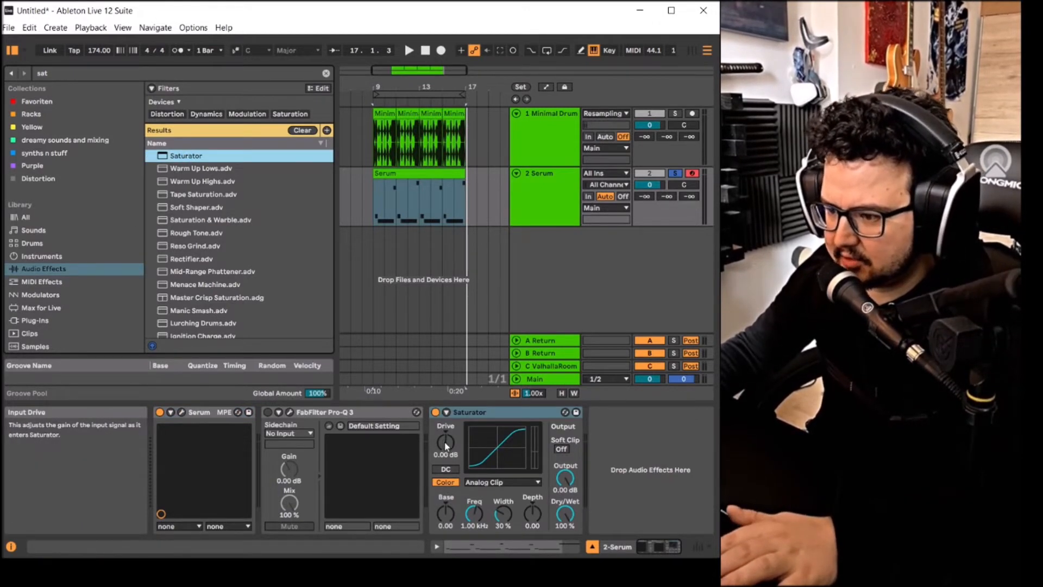
Set Saturator's drive to 6.29 dB and turn on Soft Clip while the loop plays.
{"action": "mouse_move", "coordinate": [445, 446]}
{"action": "left_mouse_down"}
{"action": "mouse_move", "coordinate": [445, 427]}
{"action": "mouse_move", "coordinate": [446, 456]}
{"action": "left_mouse_up"}
{"action": "key", "text": "space"}
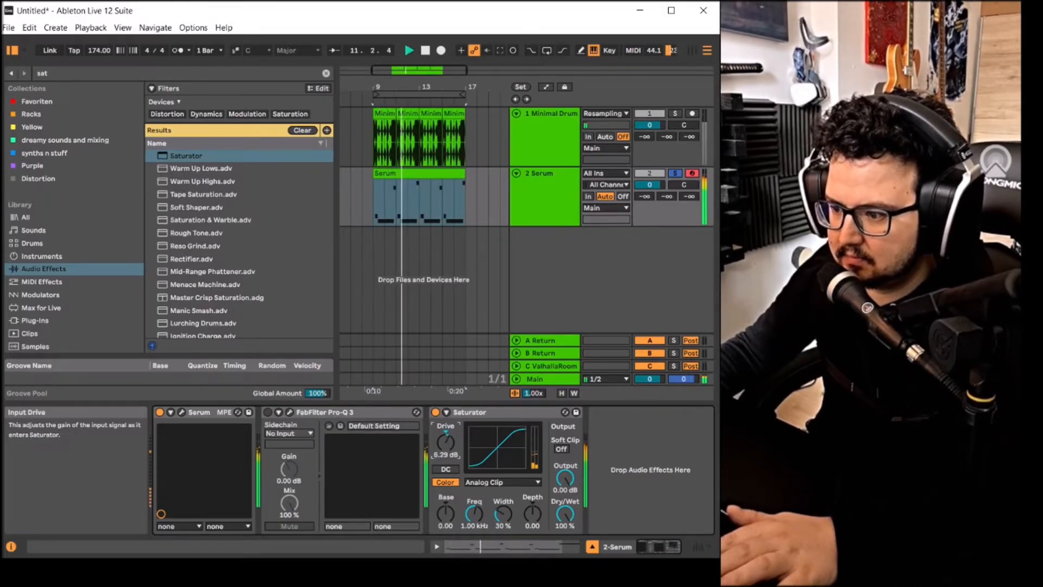
{"action": "left_click", "coordinate": [560, 449]}
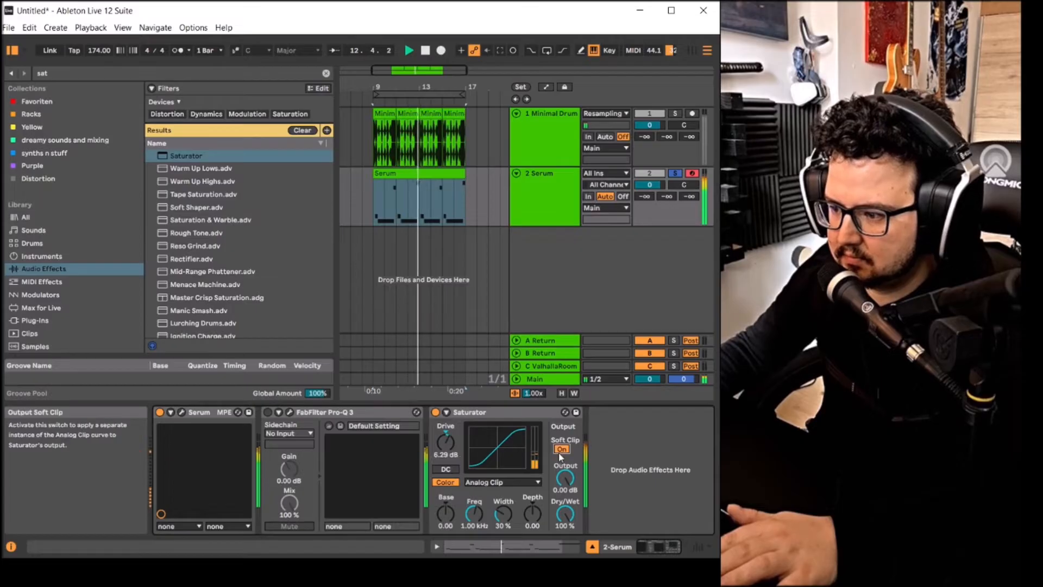
Reopen Serum and enable its compressor effect in multiband mode with a threshold of -10.7 dB.
{"action": "left_click", "coordinate": [182, 412]}
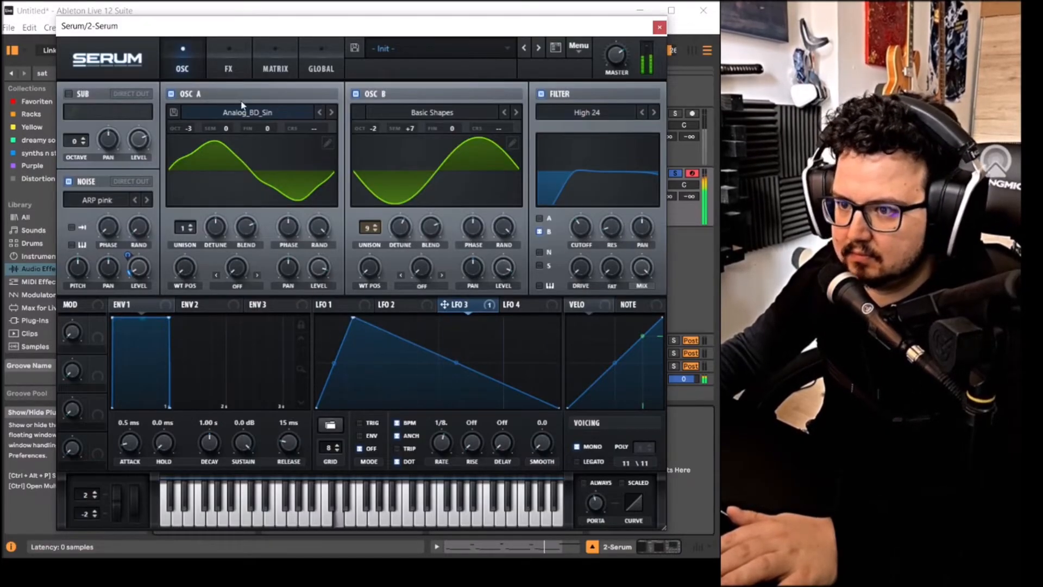
{"action": "left_click", "coordinate": [228, 64]}
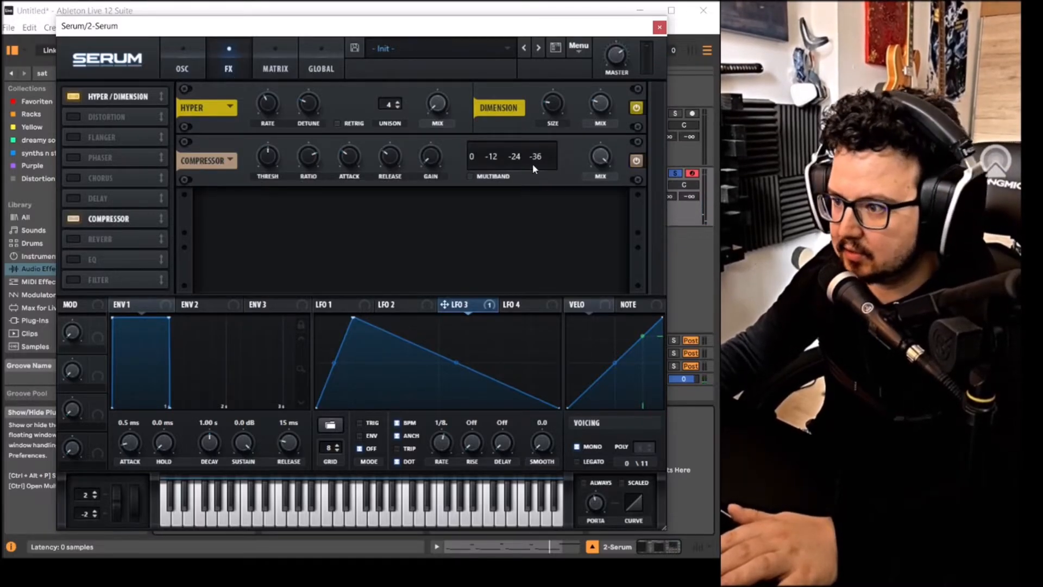
{"action": "left_click", "coordinate": [487, 177]}
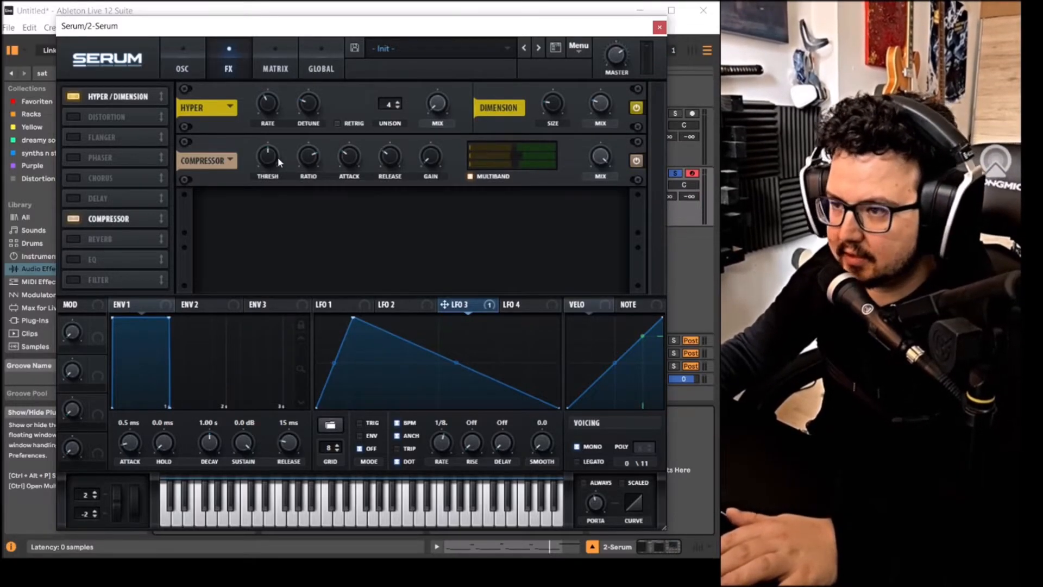
{"action": "left_click_drag", "start_coordinate": [278, 158], "coordinate": [267, 182]}
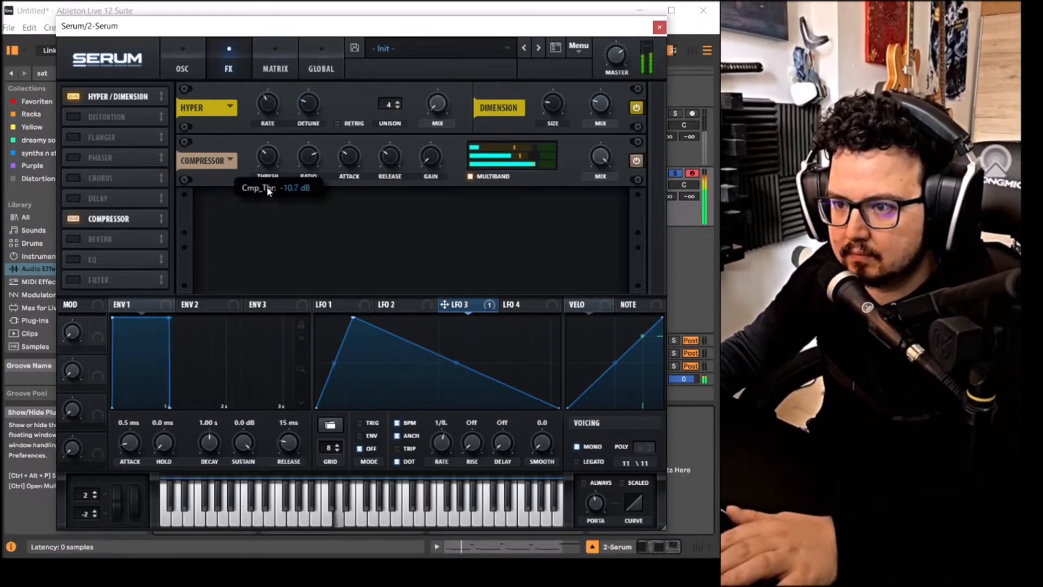
Lower the noise oscillator's level to 0% and set envelope 1's attack to 8.8 ms.
{"action": "left_click", "coordinate": [187, 62]}
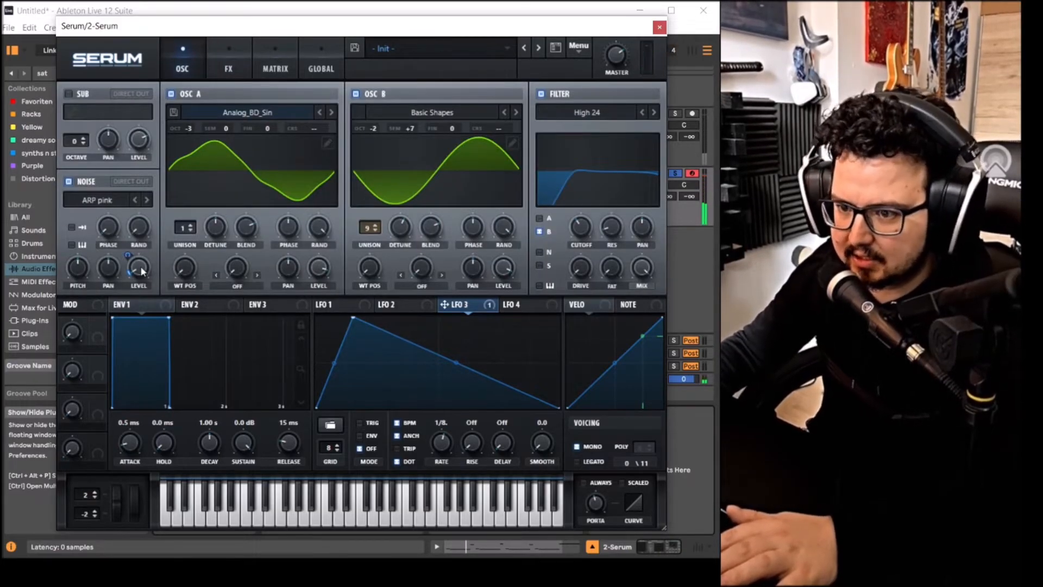
{"action": "mouse_move", "coordinate": [130, 258]}
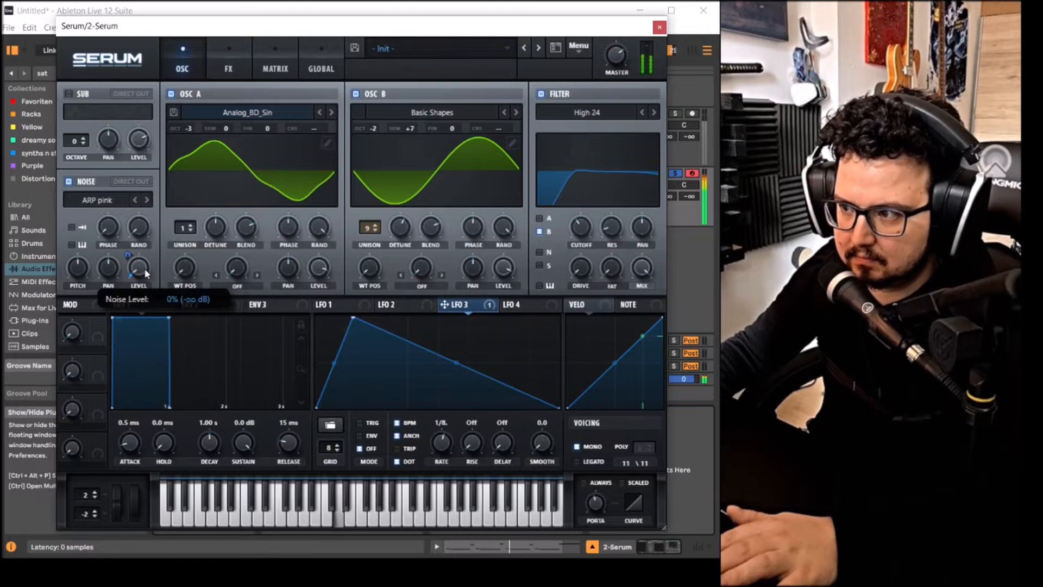
{"action": "left_click", "coordinate": [335, 307]}
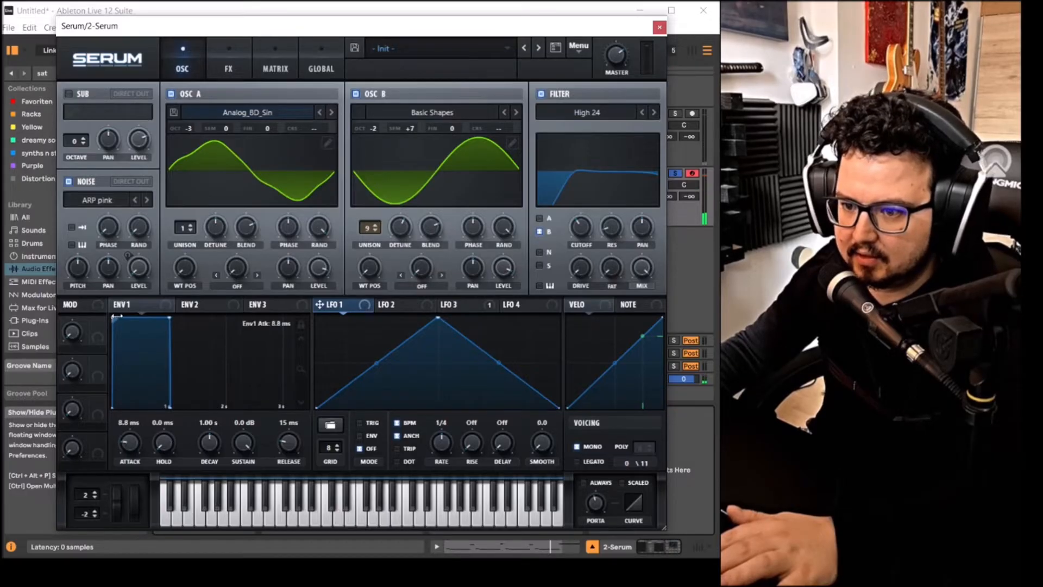
{"action": "key", "text": "space"}
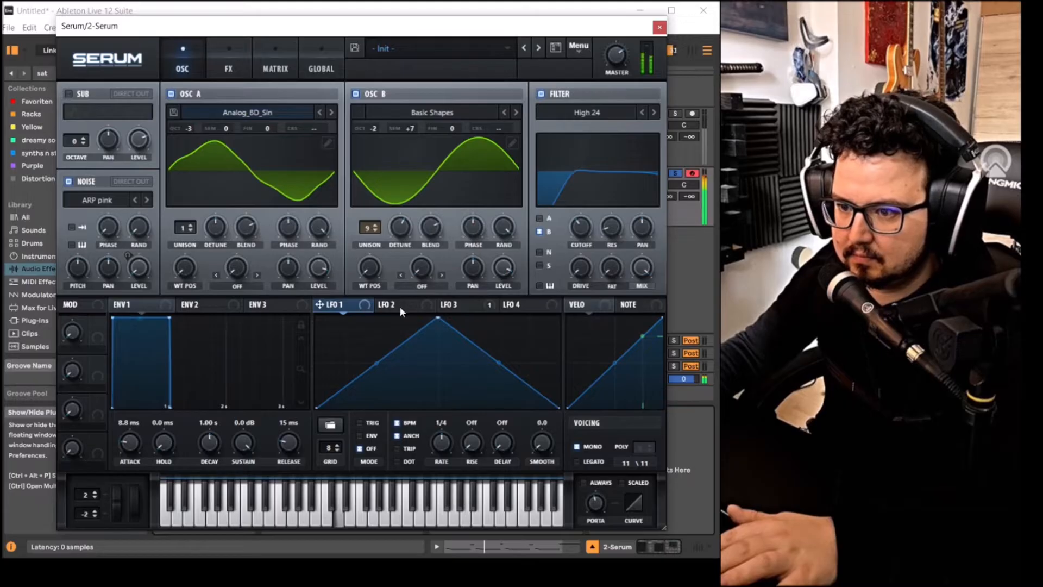
Reshape LFO 3 with a lower, slightly earlier peak and inward-curved rising and falling segments.
{"action": "left_click", "coordinate": [455, 304]}
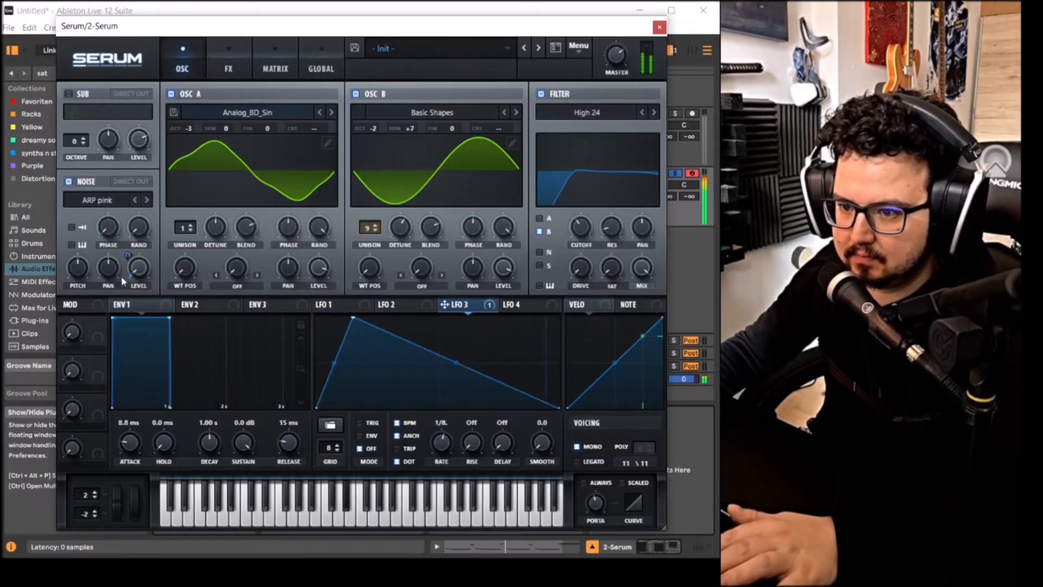
{"action": "mouse_move", "coordinate": [132, 254]}
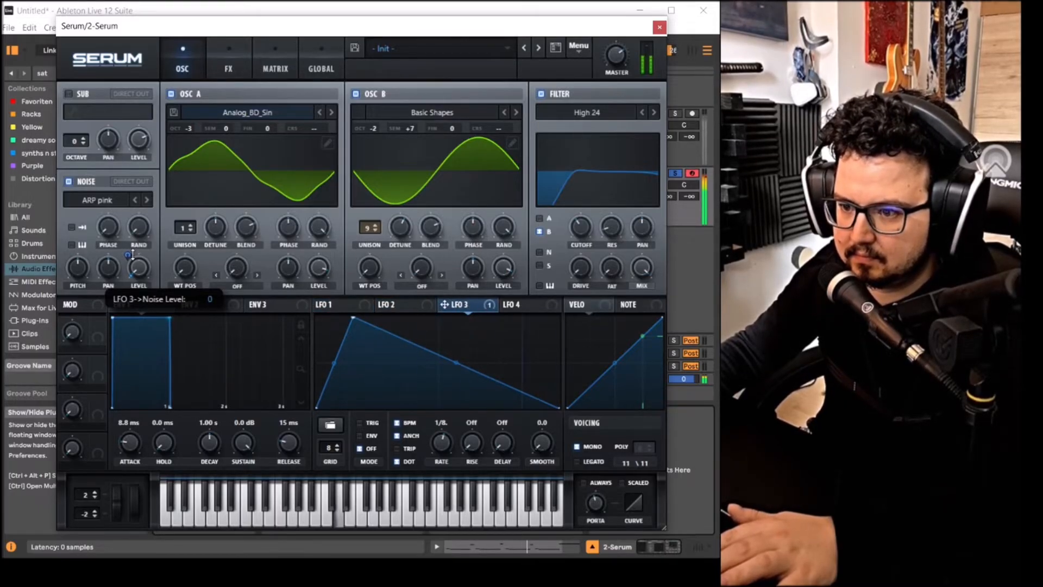
{"action": "left_click_drag", "start_coordinate": [353, 318], "coordinate": [348, 344]}
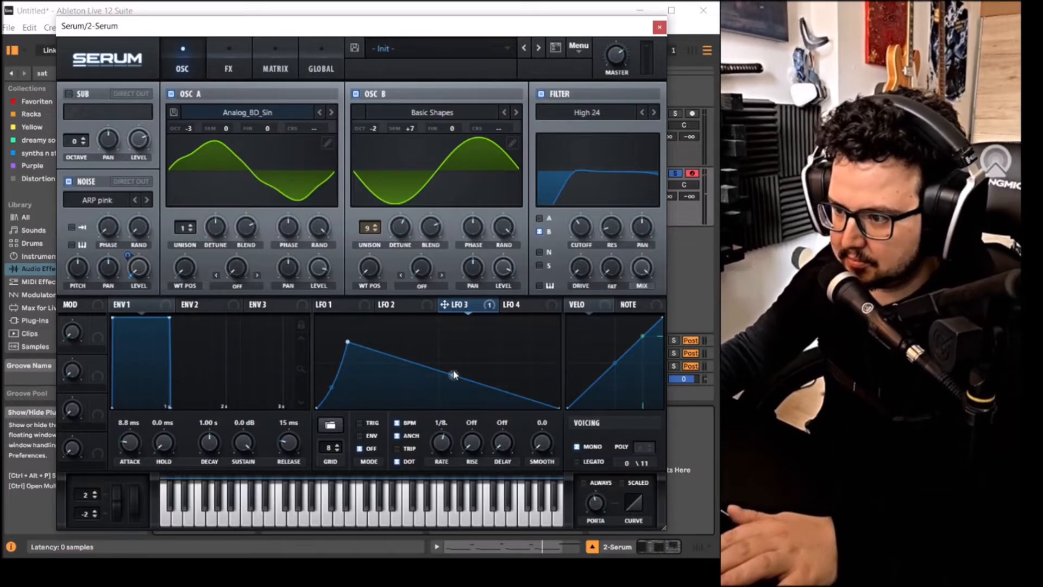
{"action": "left_click_drag", "start_coordinate": [454, 375], "coordinate": [455, 387]}
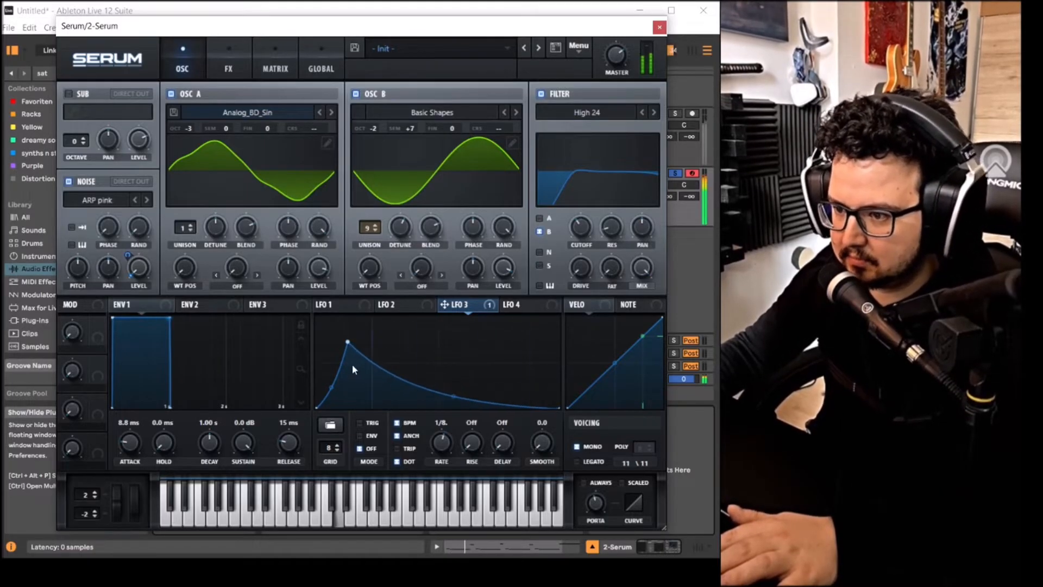
Set oscillator B's octave to -1, modulate its level with LFO 3 from a base of 7%, and close Serum.
{"action": "left_click", "coordinate": [228, 68]}
{"action": "left_click", "coordinate": [183, 74]}
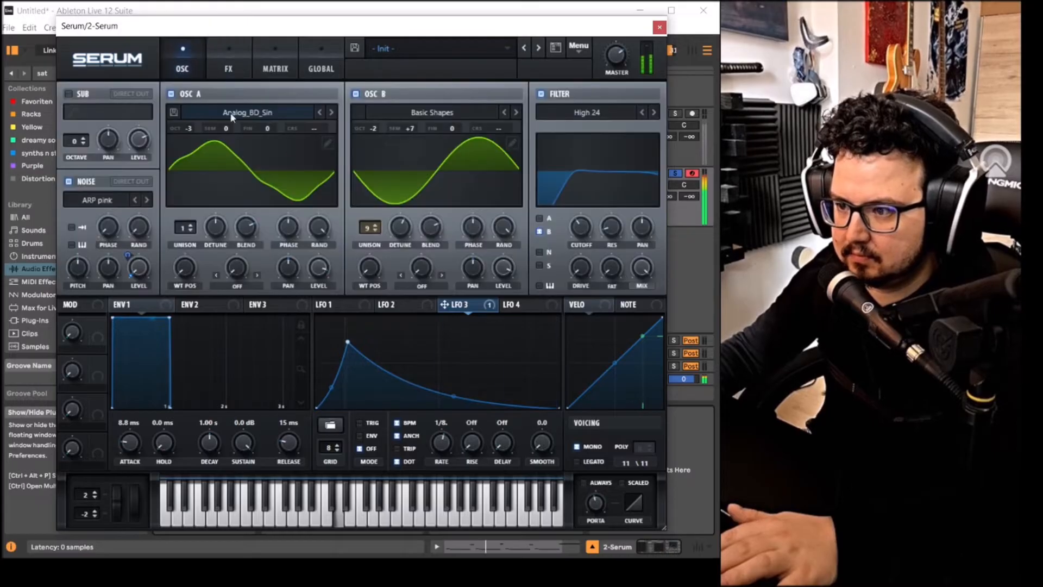
{"action": "mouse_move", "coordinate": [385, 126]}
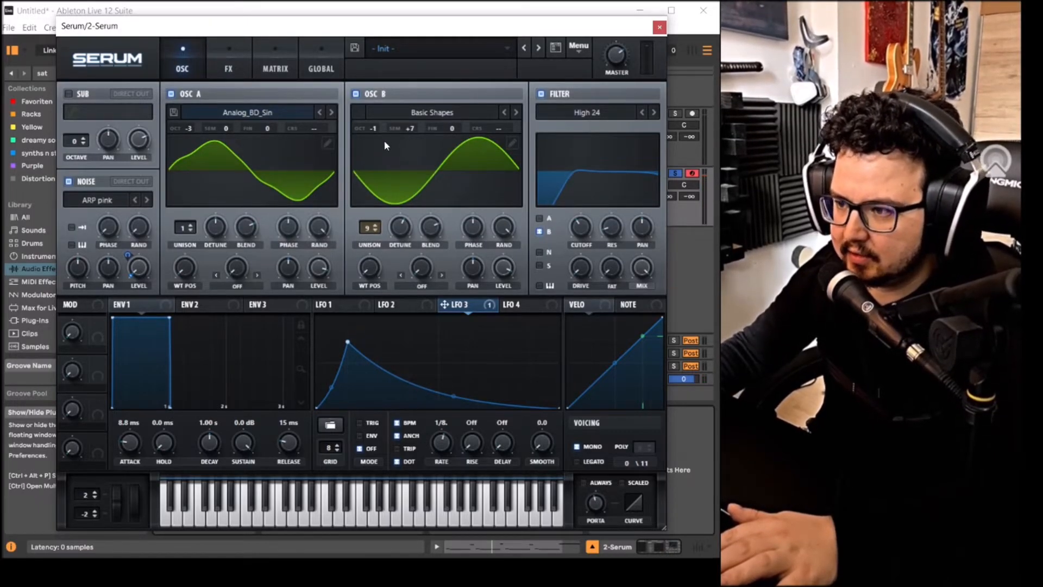
{"action": "mouse_move", "coordinate": [510, 279]}
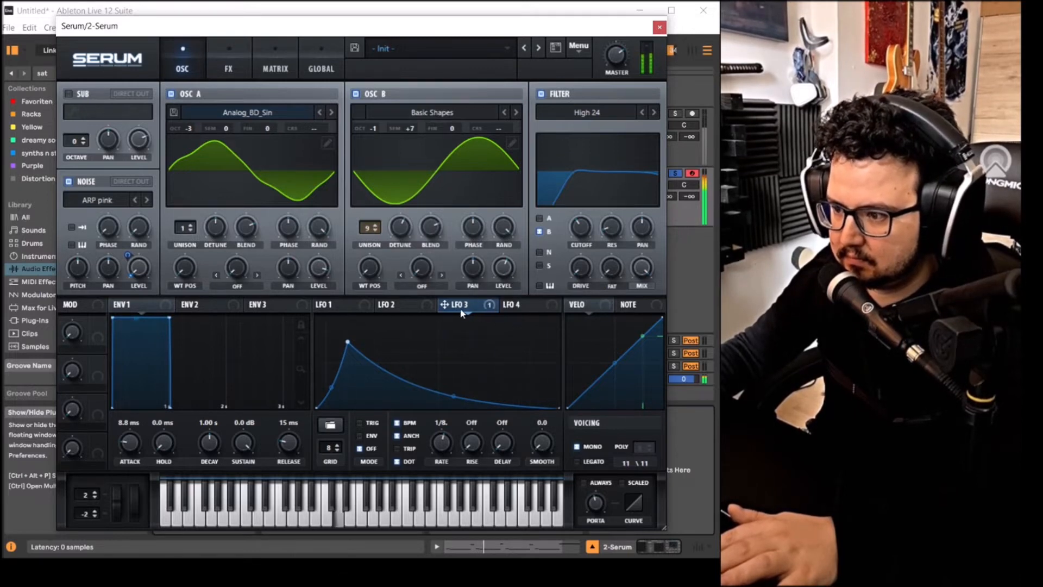
{"action": "mouse_move", "coordinate": [506, 279]}
{"action": "left_mouse_down"}
{"action": "mouse_move", "coordinate": [493, 250]}
{"action": "mouse_move", "coordinate": [504, 270]}
{"action": "left_mouse_up"}
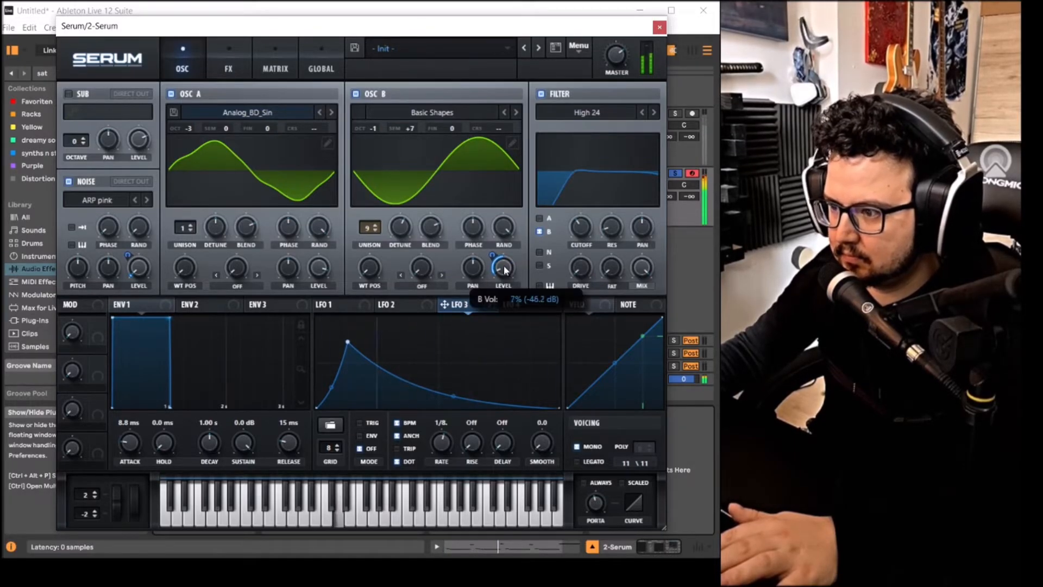
{"action": "left_click", "coordinate": [659, 26]}
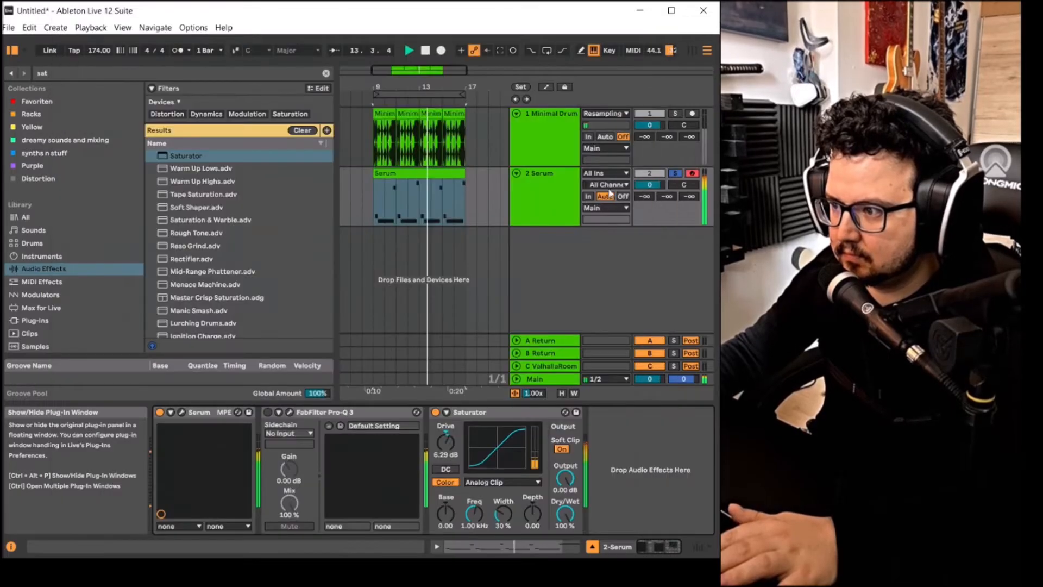
{"action": "left_click", "coordinate": [326, 73]}
{"action": "type", "text": "fa"}
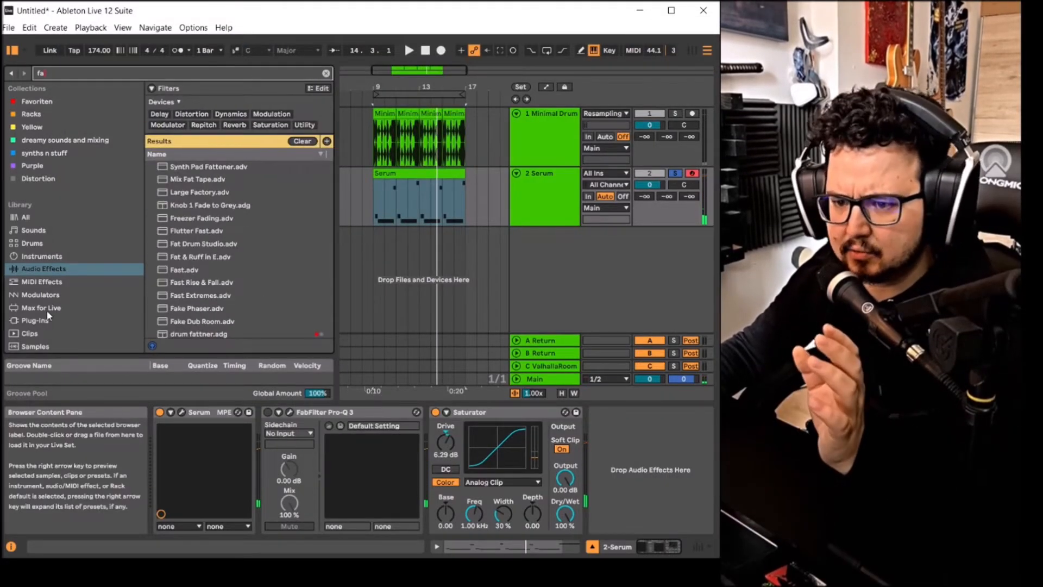
{"action": "left_click", "coordinate": [38, 320]}
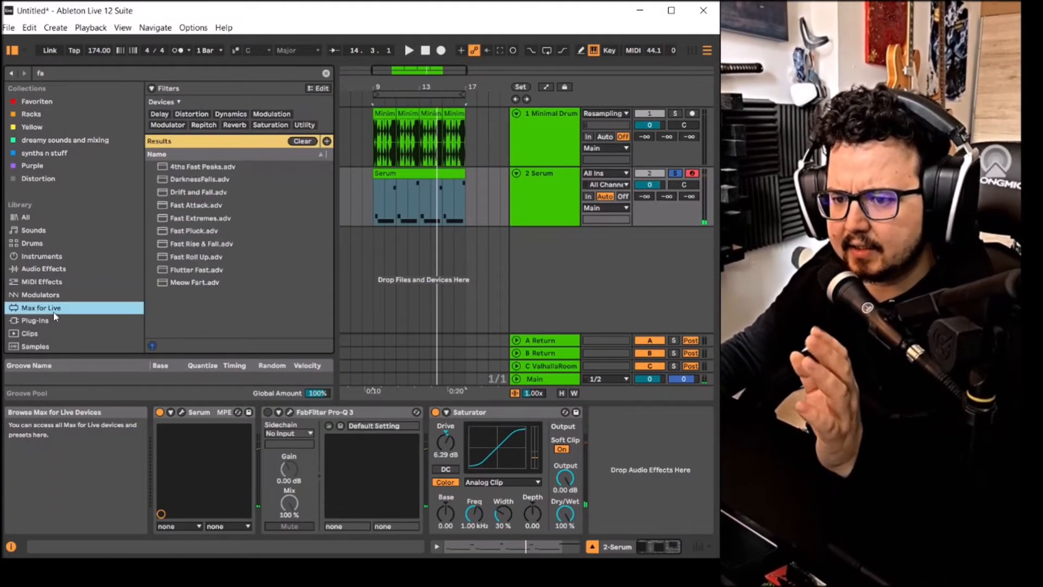
Search the audio effects for "ero" and add Erosion to the Serum track's device chain.
{"action": "left_click", "coordinate": [326, 73]}
{"action": "type", "text": "ero"}
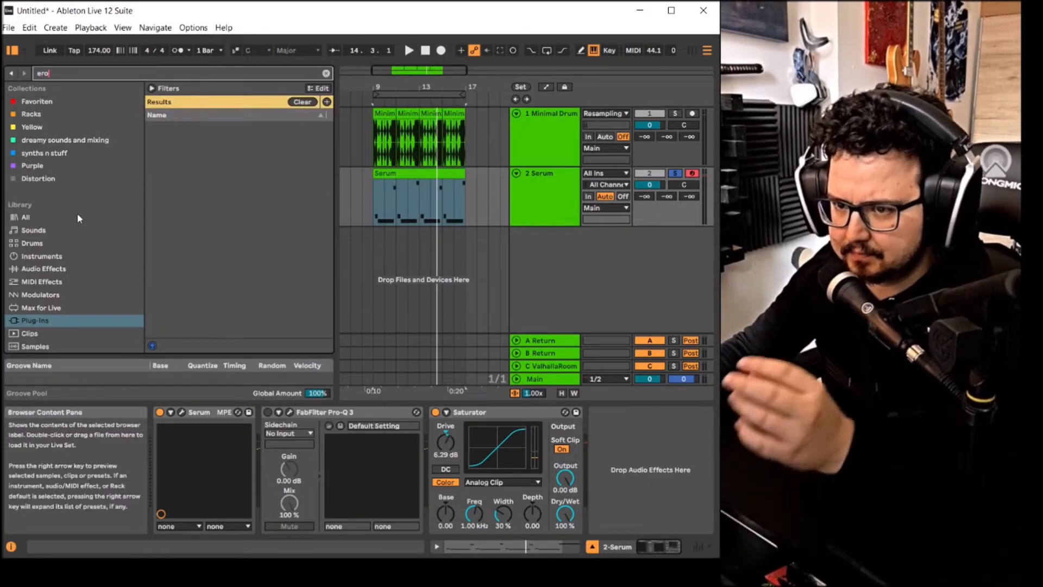
{"action": "key", "text": "Up"}
{"action": "key", "text": "Up"}
{"action": "key", "text": "Up"}
{"action": "key", "text": "Up"}
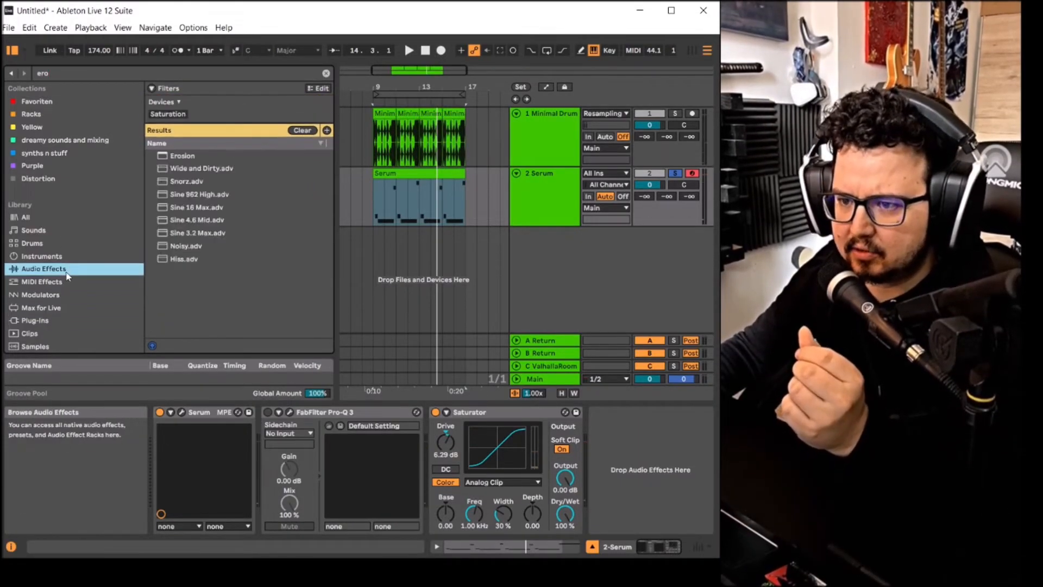
{"action": "double_click", "coordinate": [203, 156]}
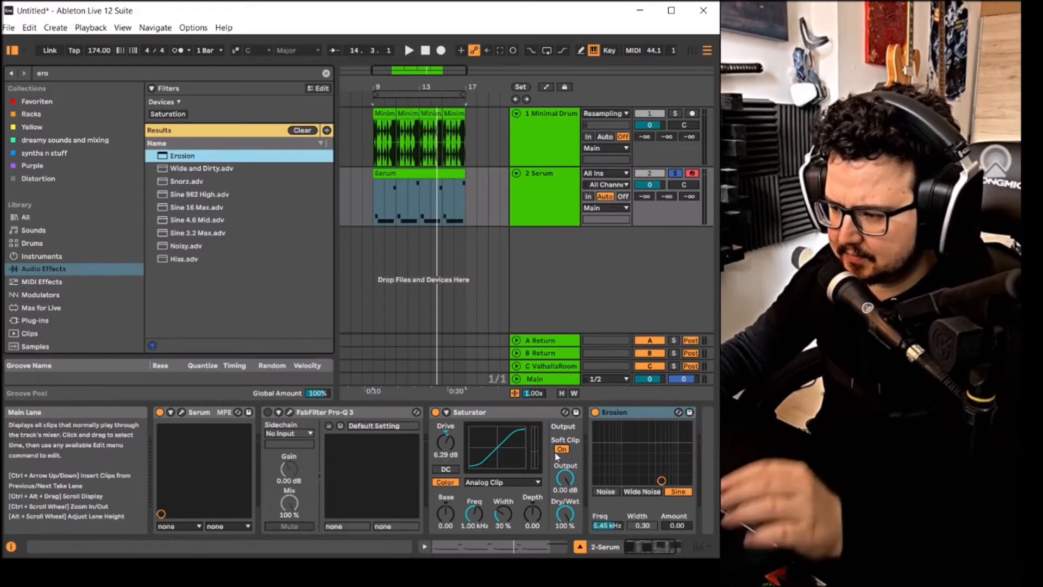
Set Erosion to Wide Noise at 2.22 kHz, width 2.26 and amount 43.0, and move it before Saturator.
{"action": "left_click", "coordinate": [643, 491]}
{"action": "left_click_drag", "start_coordinate": [642, 526], "coordinate": [646, 457]}
{"action": "left_click_drag", "start_coordinate": [628, 415], "coordinate": [440, 415]}
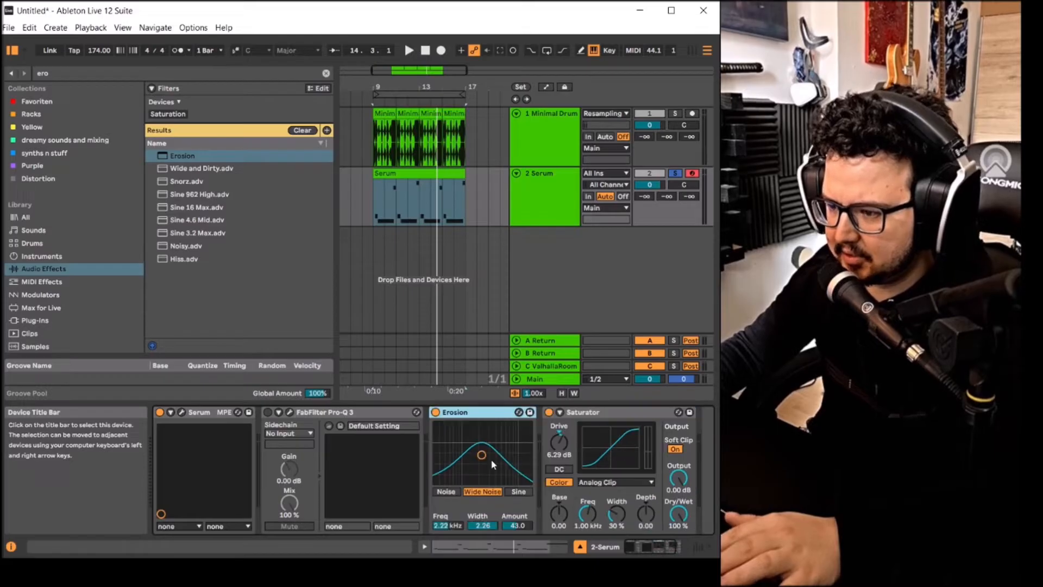
Set Erosion's frequency to 2.43 kHz and its amount to 36.4 while the loop plays.
{"action": "key", "text": "space"}
{"action": "left_click_drag", "start_coordinate": [481, 455], "coordinate": [484, 457]}
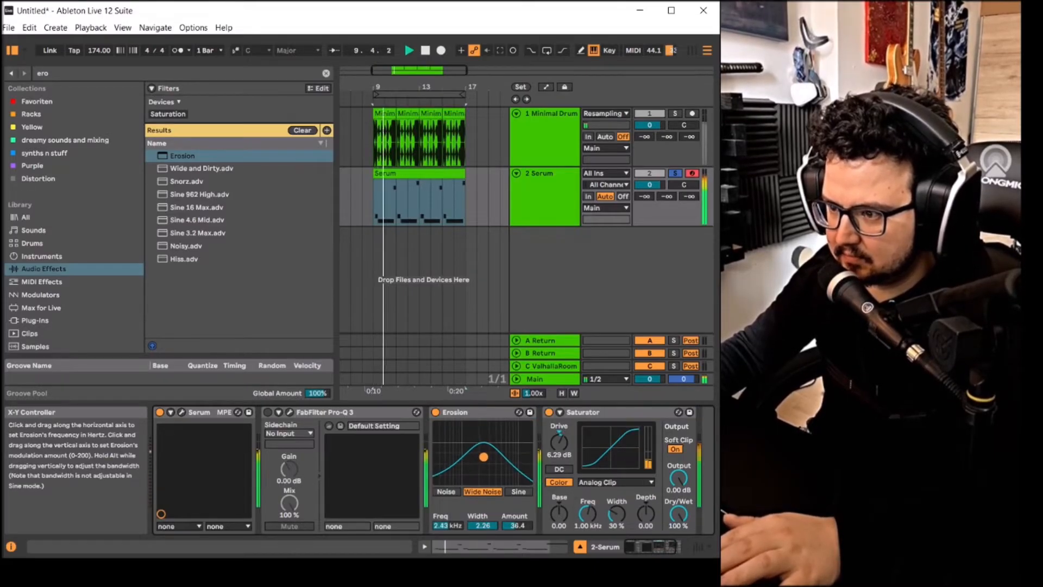
Clear the browser search and search the plug-ins for "fab" to find the FabFilter equalizers.
{"action": "left_click", "coordinate": [326, 73]}
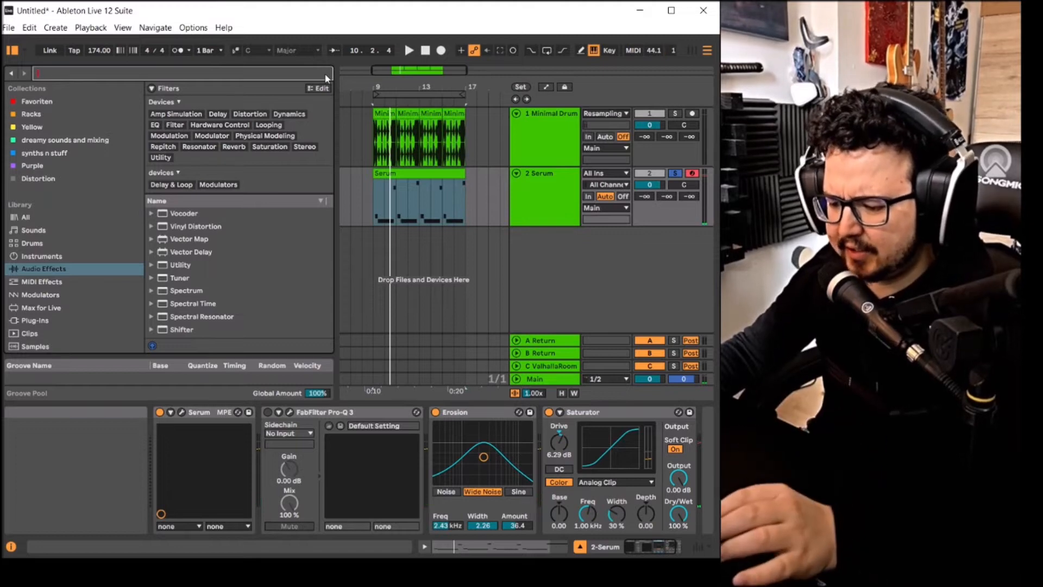
{"action": "type", "text": "fab"}
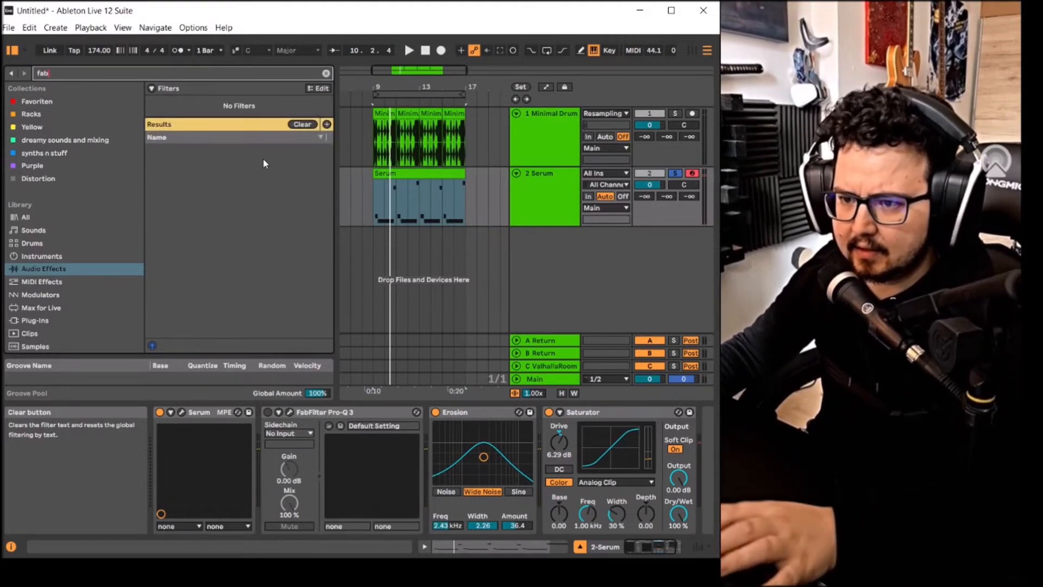
{"action": "left_click", "coordinate": [56, 321]}
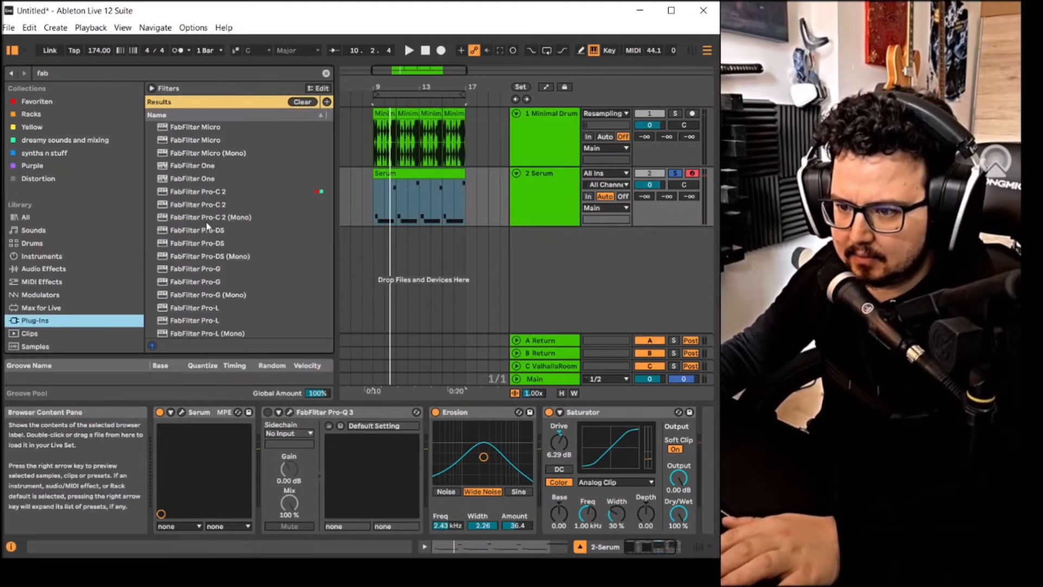
{"action": "scroll", "coordinate": [228, 261], "scroll_direction": "down", "scroll_amount": 4}
{"action": "left_click", "coordinate": [225, 288]}
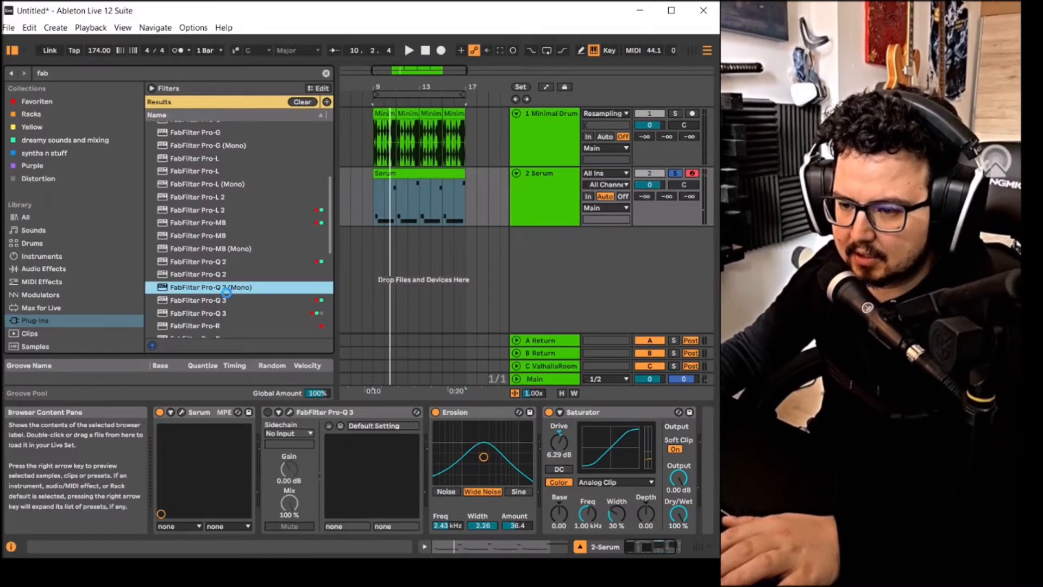
{"action": "double_click", "coordinate": [226, 292]}
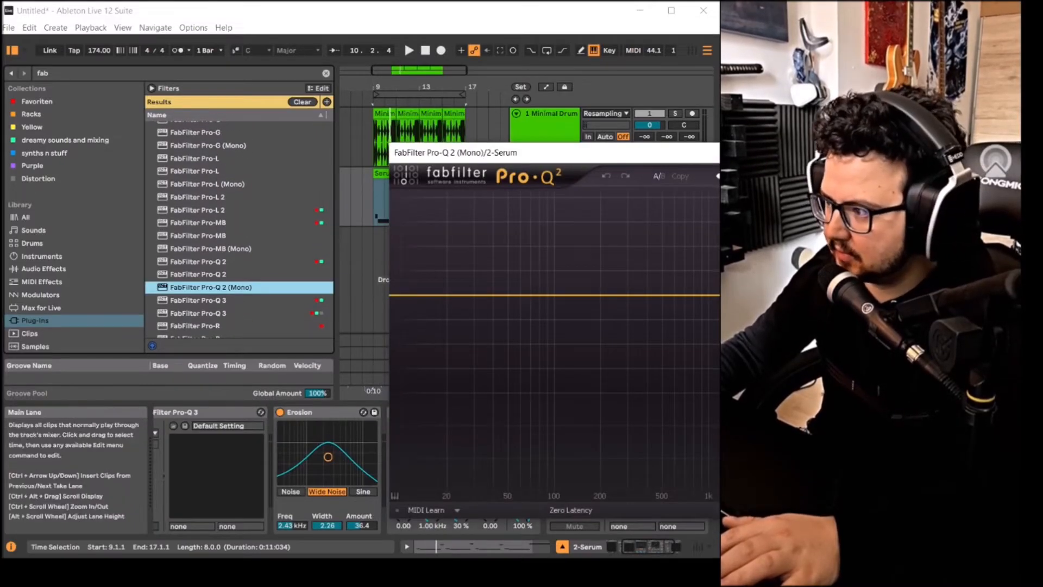
{"action": "left_click", "coordinate": [966, 152]}
{"action": "right_click", "coordinate": [635, 412]}
{"action": "left_click", "coordinate": [656, 324]}
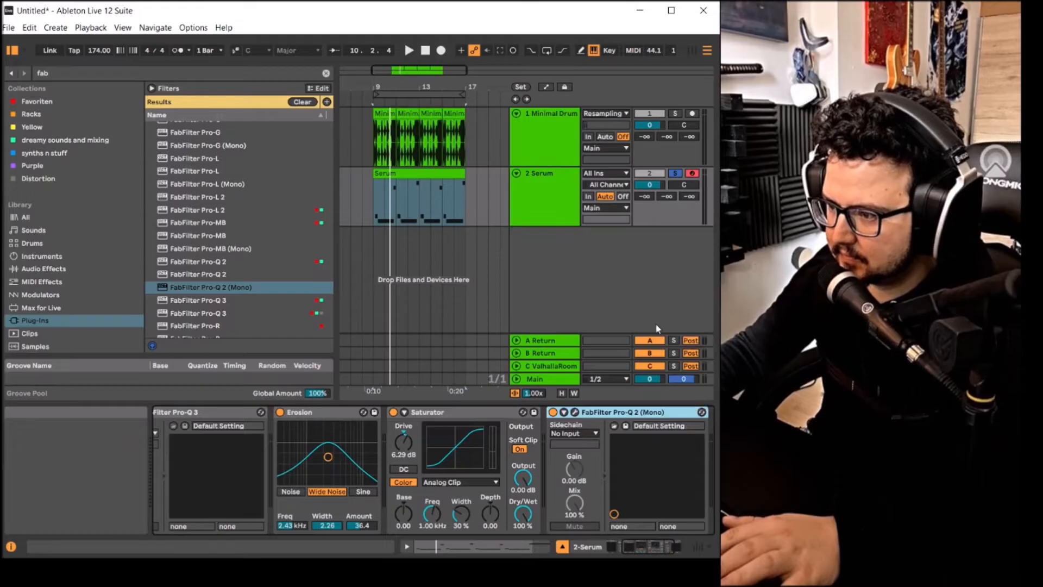
{"action": "key", "text": "Delete"}
Add FabFilter Pro-Q 3 after Saturator, replace its default low cut with a 12 dB/oct high cut at about 308 Hz, and audition it.
{"action": "double_click", "coordinate": [227, 315]}
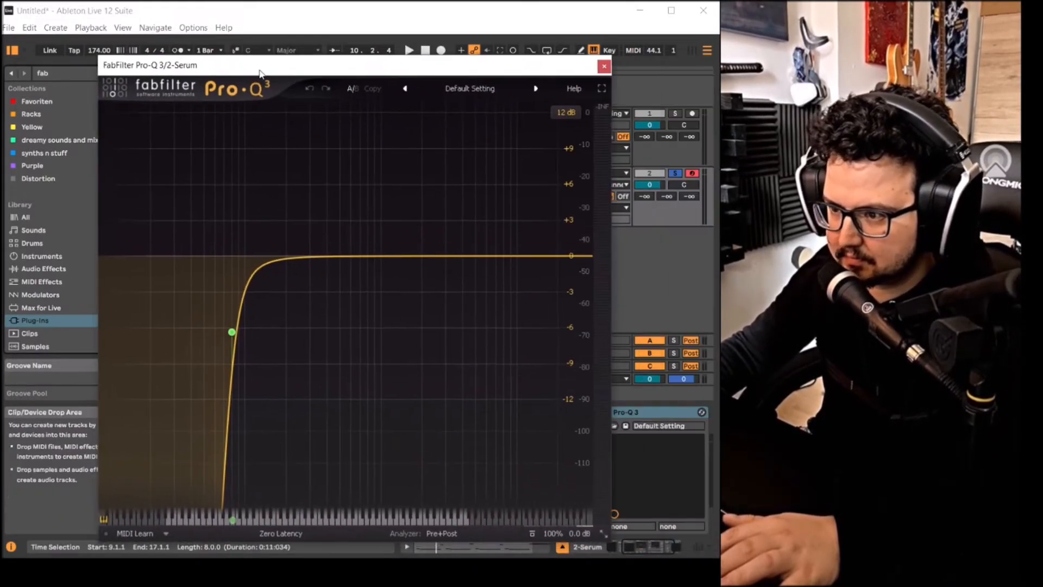
{"action": "left_click", "coordinate": [262, 285]}
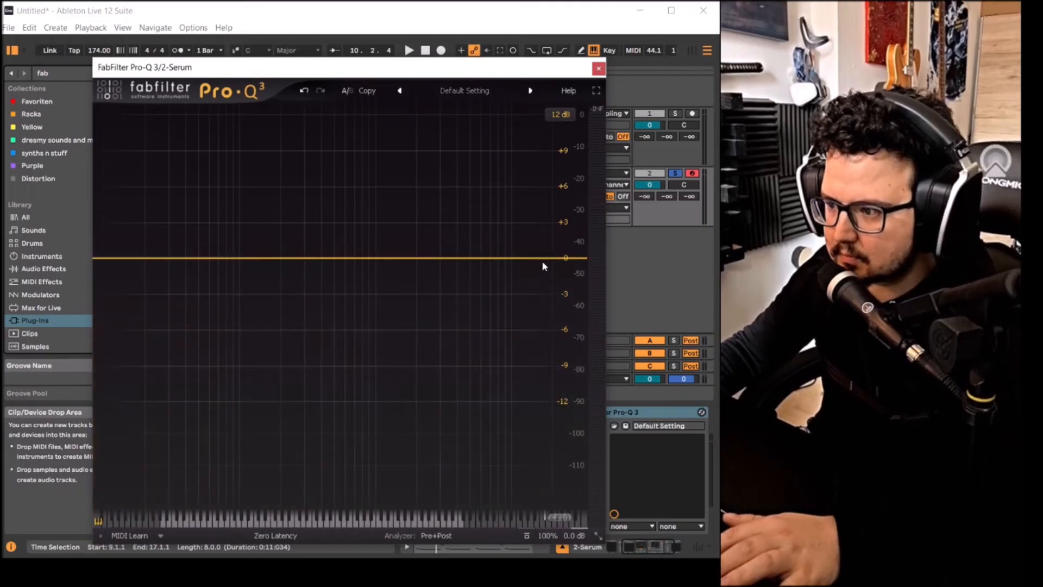
{"action": "left_click_drag", "start_coordinate": [577, 259], "coordinate": [306, 256]}
{"action": "key", "text": "space"}
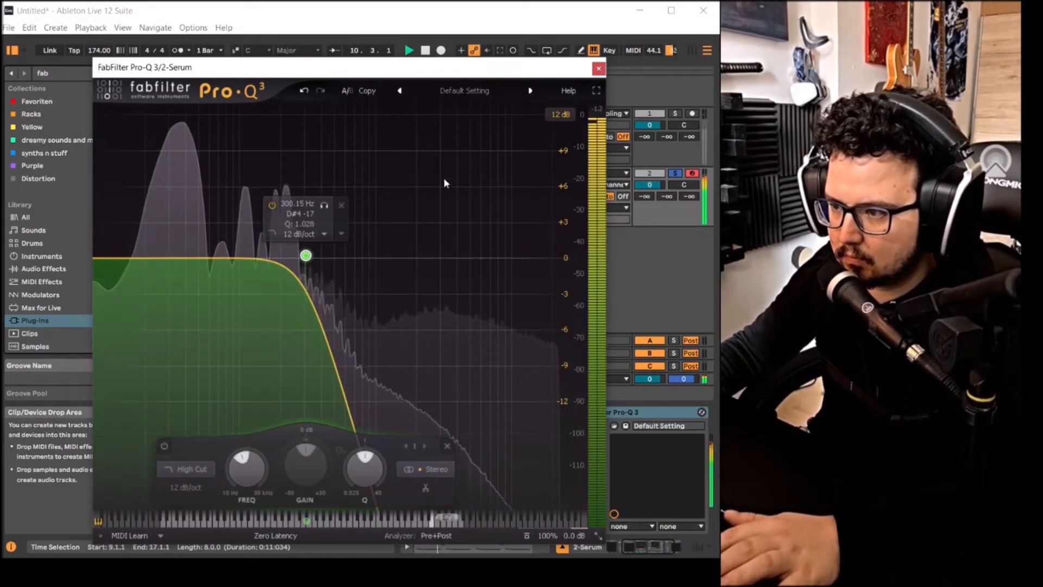
{"action": "left_click", "coordinate": [598, 69]}
{"action": "key", "text": "space"}
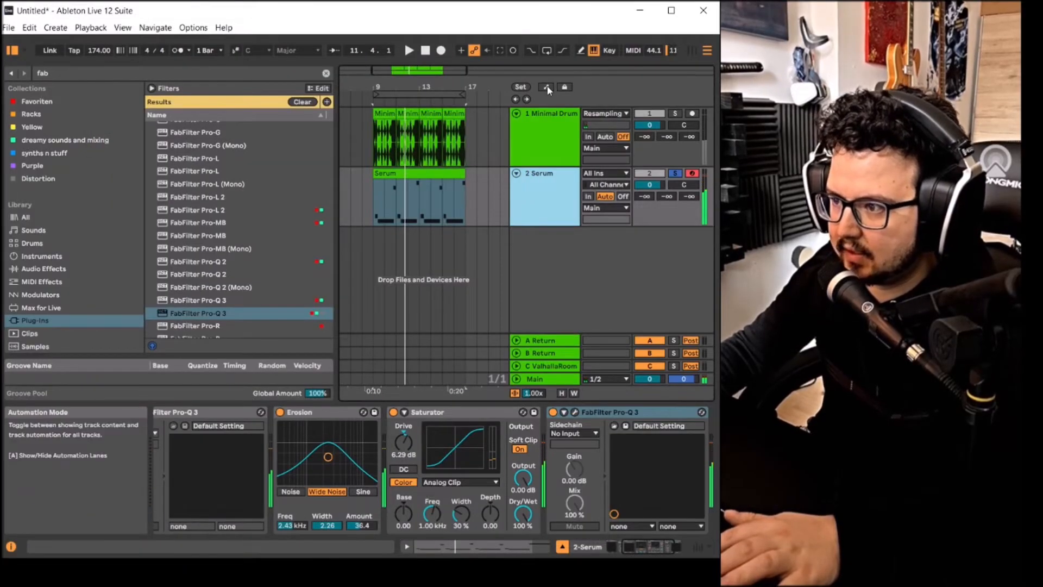
Show the automation lanes and select Pro-Q 3's Band 1 Frequency as the Serum track's automated parameter.
{"action": "left_click", "coordinate": [544, 88]}
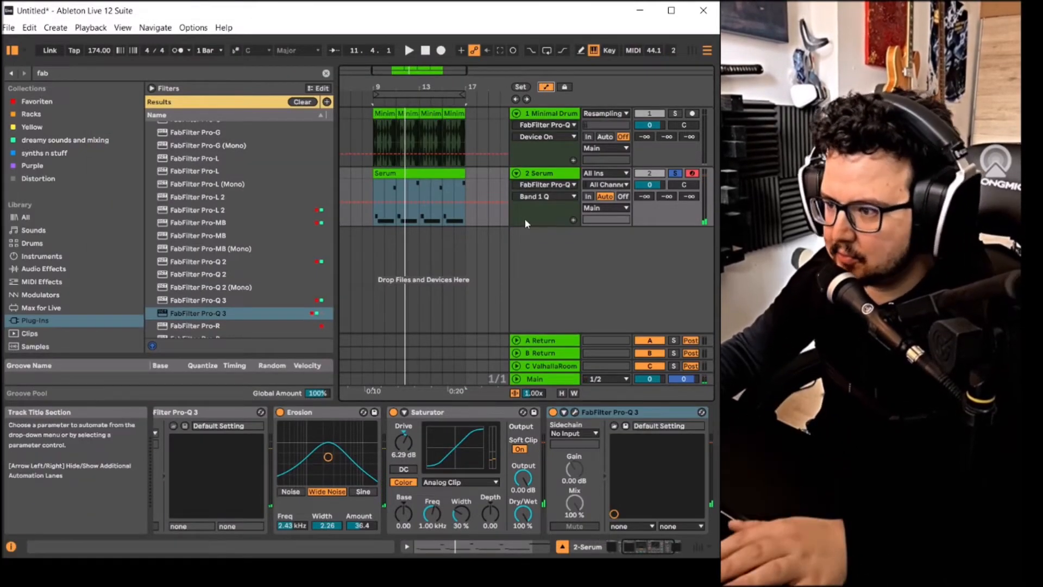
{"action": "left_click", "coordinate": [525, 199]}
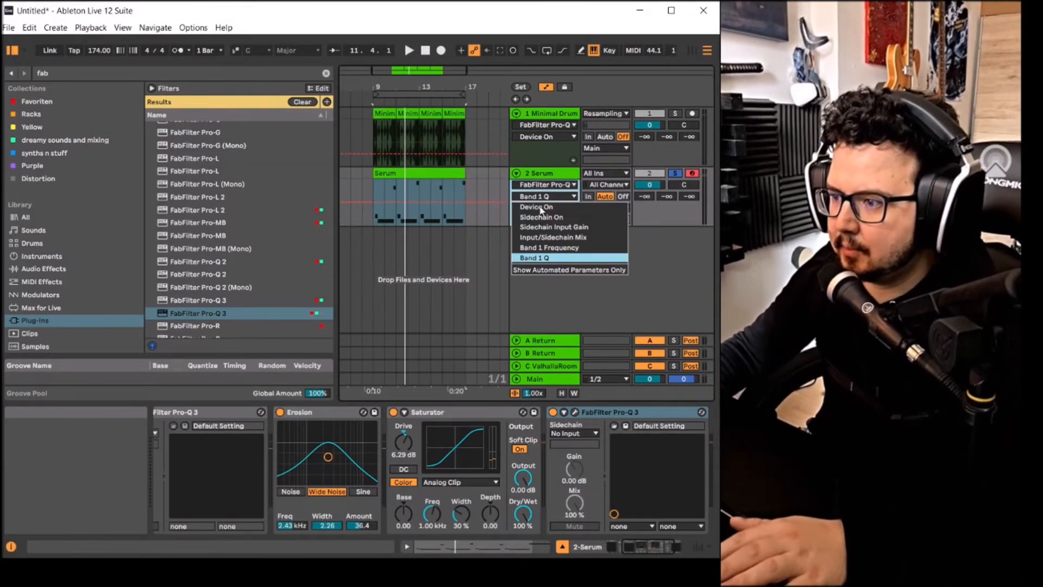
{"action": "left_click", "coordinate": [550, 248]}
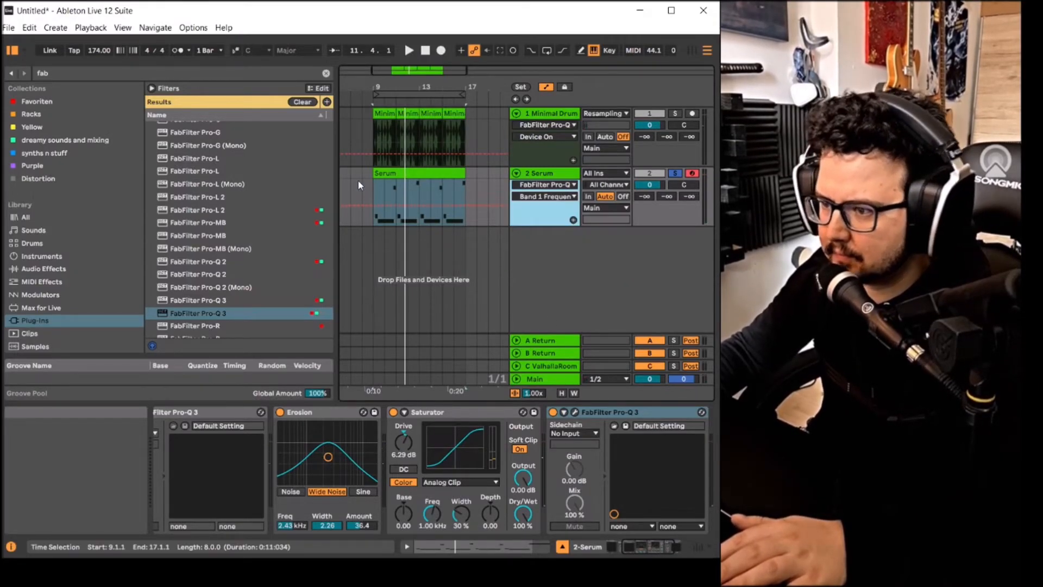
Shape the Band 1 Frequency automation with peaks and dips across bars 9 and 10, listening along.
{"action": "scroll", "coordinate": [373, 210], "scroll_direction": "up", "scroll_amount": 5}
{"action": "left_click", "coordinate": [389, 206]}
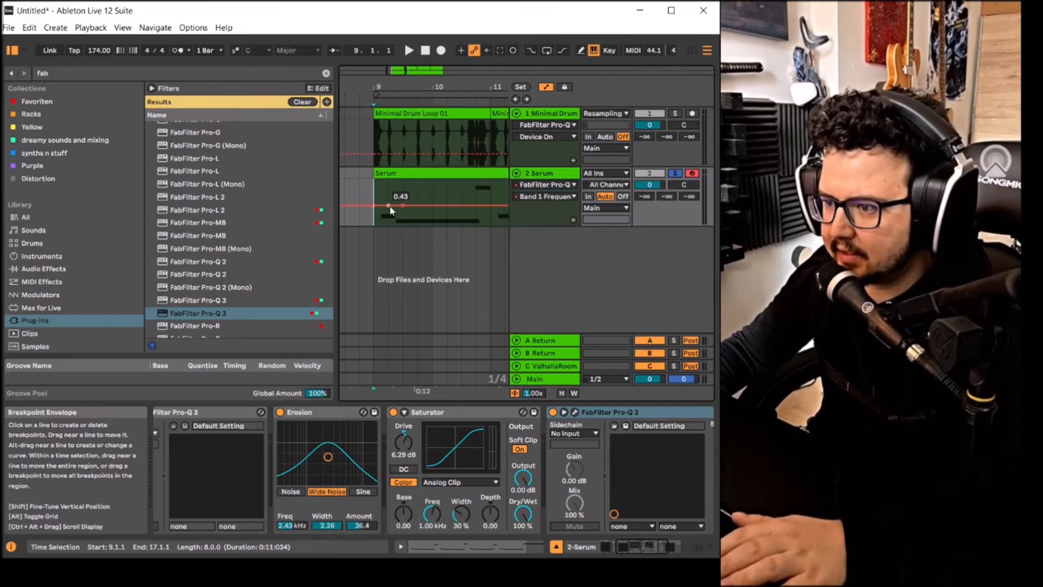
{"action": "left_click_drag", "start_coordinate": [388, 194], "coordinate": [394, 188]}
{"action": "key", "text": "space"}
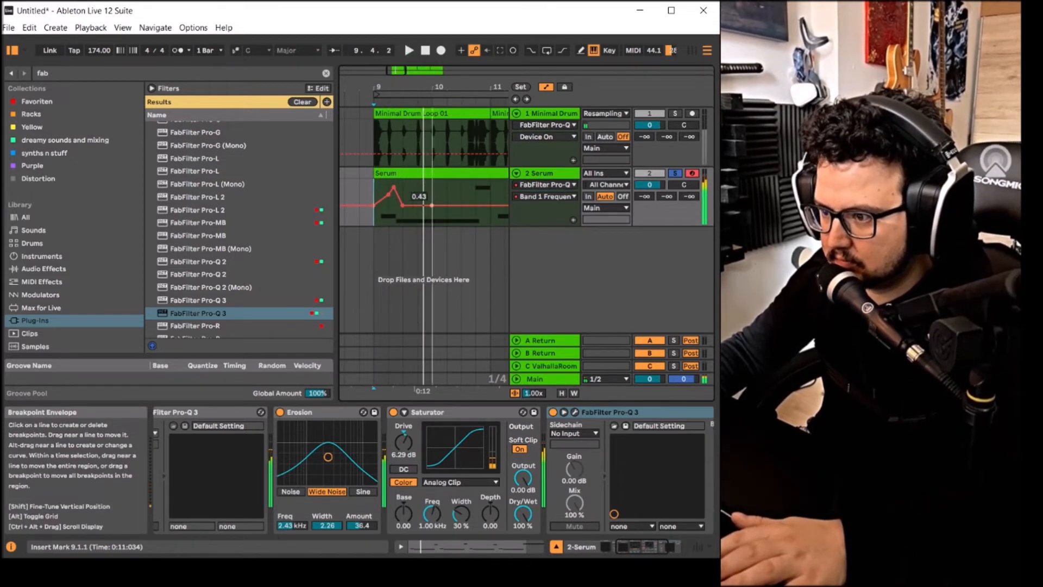
{"action": "mouse_move", "coordinate": [460, 205]}
{"action": "left_mouse_down"}
{"action": "mouse_move", "coordinate": [461, 189]}
{"action": "mouse_move", "coordinate": [476, 202]}
{"action": "mouse_move", "coordinate": [484, 184]}
{"action": "mouse_move", "coordinate": [492, 216]}
{"action": "mouse_move", "coordinate": [478, 213]}
{"action": "mouse_move", "coordinate": [478, 196]}
{"action": "left_mouse_up"}
{"action": "mouse_move", "coordinate": [485, 197]}
{"action": "left_mouse_down"}
{"action": "mouse_move", "coordinate": [486, 209]}
{"action": "mouse_move", "coordinate": [471, 194]}
{"action": "left_mouse_up"}
Continue the Band 1 Frequency automation with further rises and dips through bars 11 and 12.
{"action": "scroll", "coordinate": [474, 220], "scroll_direction": "down", "scroll_amount": 3}
{"action": "scroll", "coordinate": [474, 219], "scroll_direction": "up", "scroll_amount": 3}
{"action": "scroll", "coordinate": [418, 219], "scroll_direction": "down", "scroll_amount": 3}
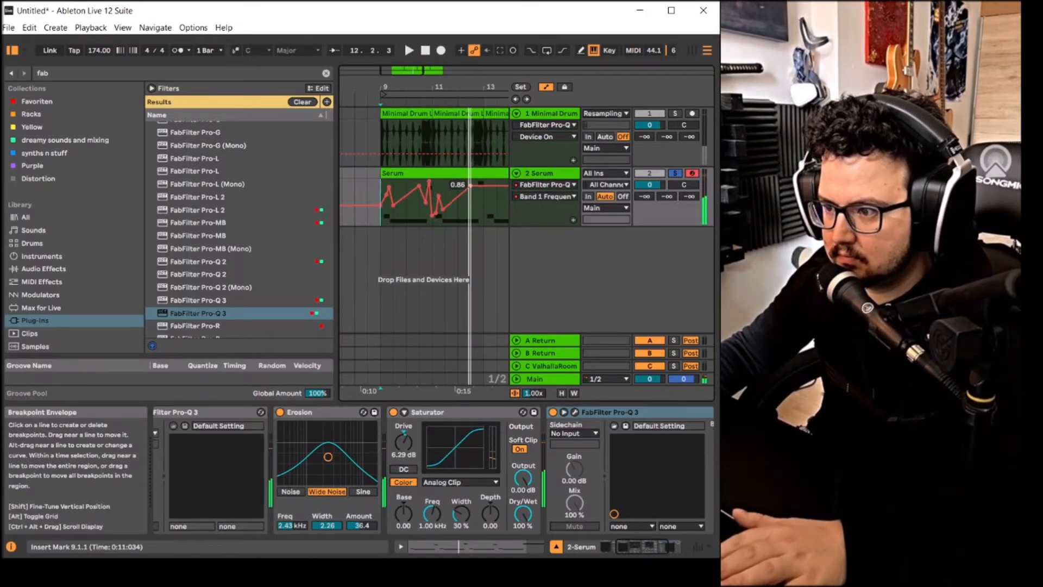
{"action": "scroll", "coordinate": [480, 189], "scroll_direction": "up", "scroll_amount": 3}
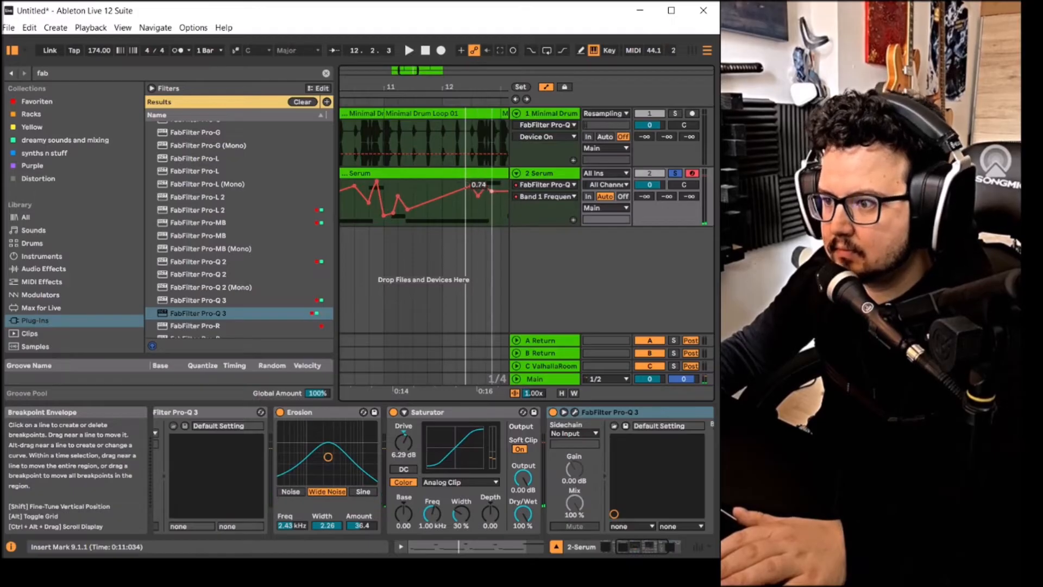
{"action": "scroll", "coordinate": [497, 203], "scroll_direction": "right", "scroll_amount": 2}
{"action": "mouse_move", "coordinate": [447, 209]}
{"action": "left_mouse_down"}
{"action": "mouse_move", "coordinate": [409, 209]}
{"action": "mouse_move", "coordinate": [409, 190]}
{"action": "mouse_move", "coordinate": [444, 205]}
{"action": "left_mouse_up"}
{"action": "scroll", "coordinate": [408, 197], "scroll_direction": "up", "scroll_amount": 3}
{"action": "scroll", "coordinate": [426, 206], "scroll_direction": "up", "scroll_amount": 3}
{"action": "scroll", "coordinate": [408, 197], "scroll_direction": "down", "scroll_amount": 3}
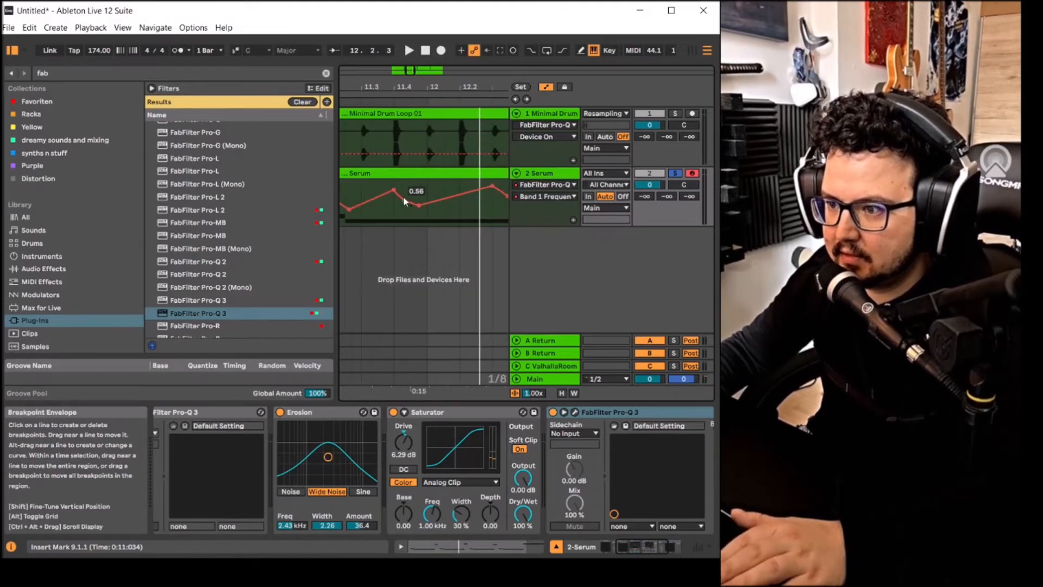
Raise the peak at 11.4.1 to 0.90, curve its falling segment, and duplicate the stretch from 11.4.1 to 11.4.4 up to 12.3.1.
{"action": "left_click_drag", "start_coordinate": [397, 201], "coordinate": [427, 206]}
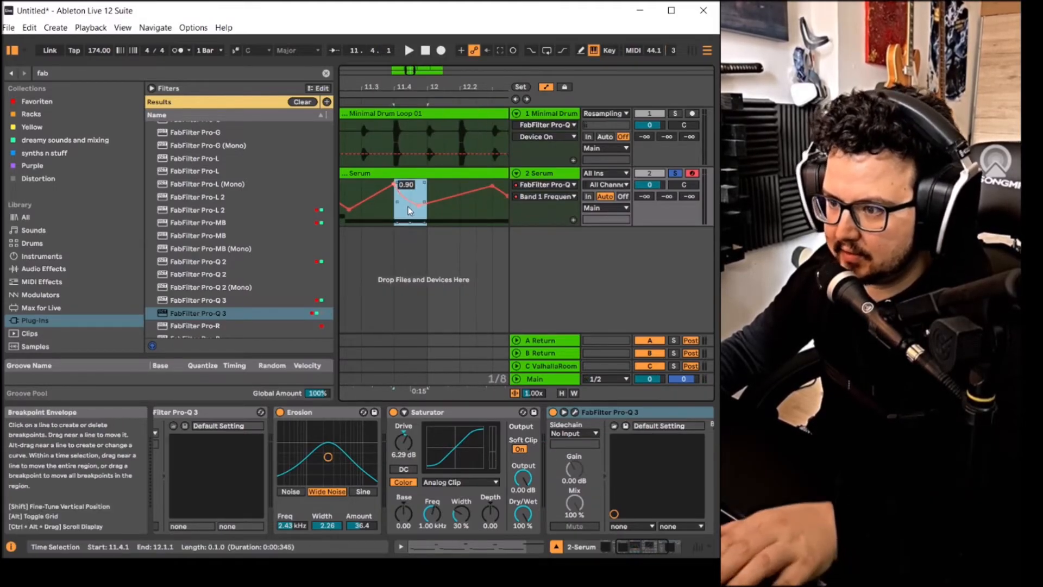
{"action": "left_click", "coordinate": [431, 224]}
{"action": "scroll", "coordinate": [429, 228], "scroll_direction": "up", "scroll_amount": 2}
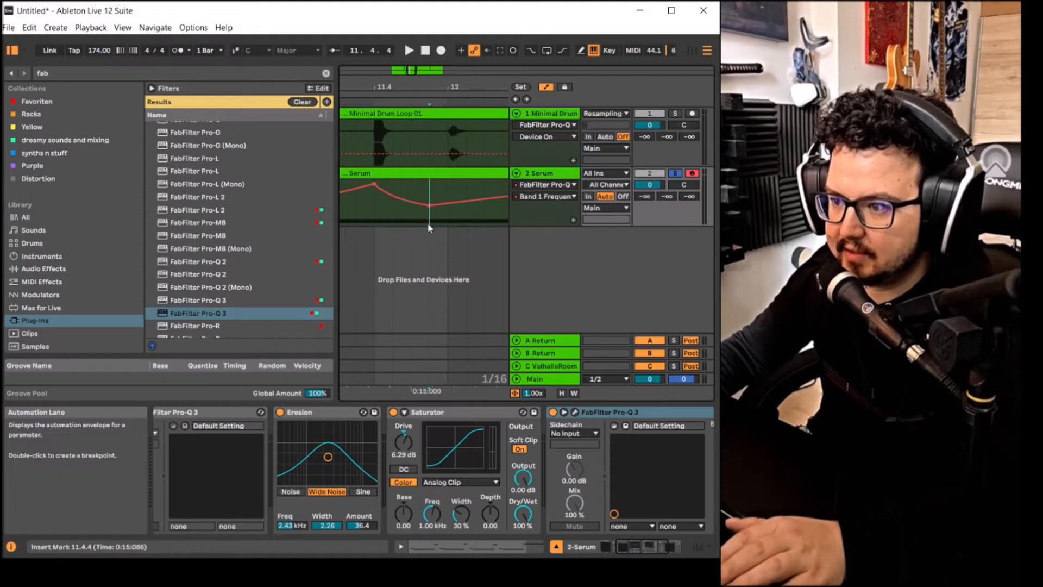
{"action": "left_click_drag", "start_coordinate": [431, 198], "coordinate": [374, 215]}
{"action": "scroll", "coordinate": [387, 222], "scroll_direction": "down", "scroll_amount": 4}
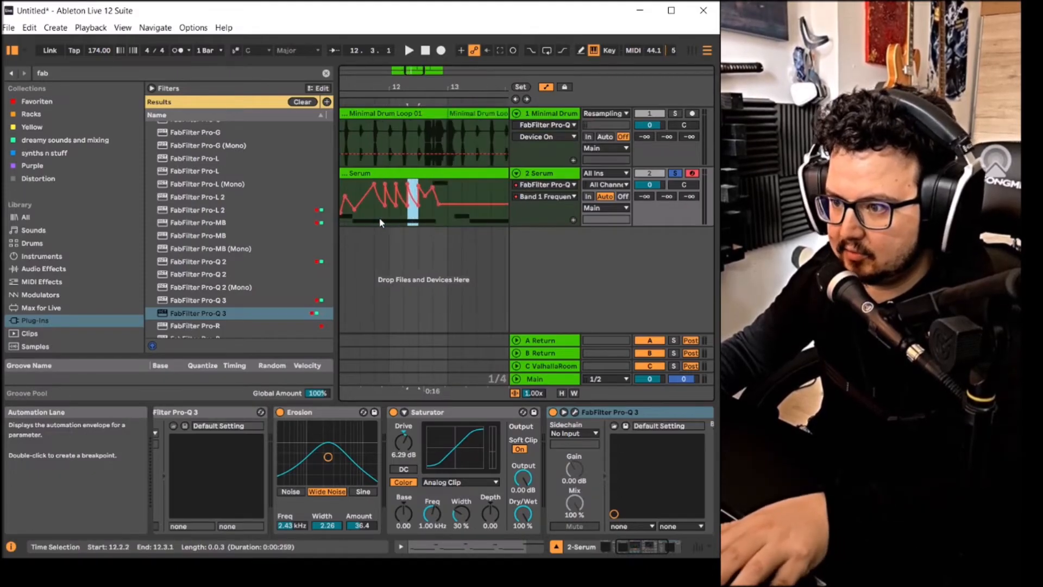
Duplicate the automation of bars 9 to 12 onto bars 13 to 16 of the Serum track and play it.
{"action": "scroll", "coordinate": [385, 223], "scroll_direction": "down", "scroll_amount": 5}
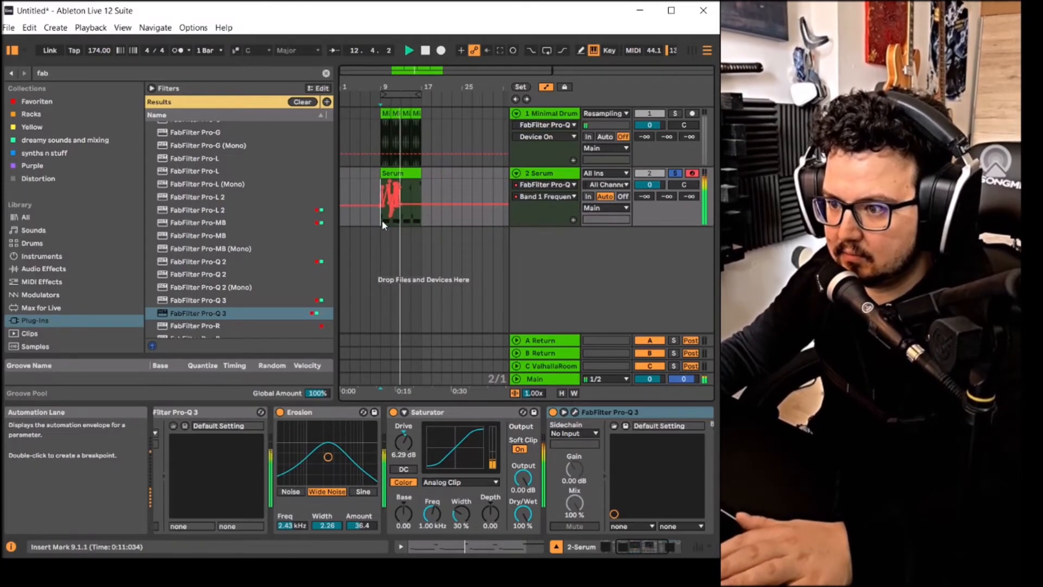
{"action": "left_click_drag", "start_coordinate": [382, 220], "coordinate": [402, 225]}
{"action": "key", "text": "space"}
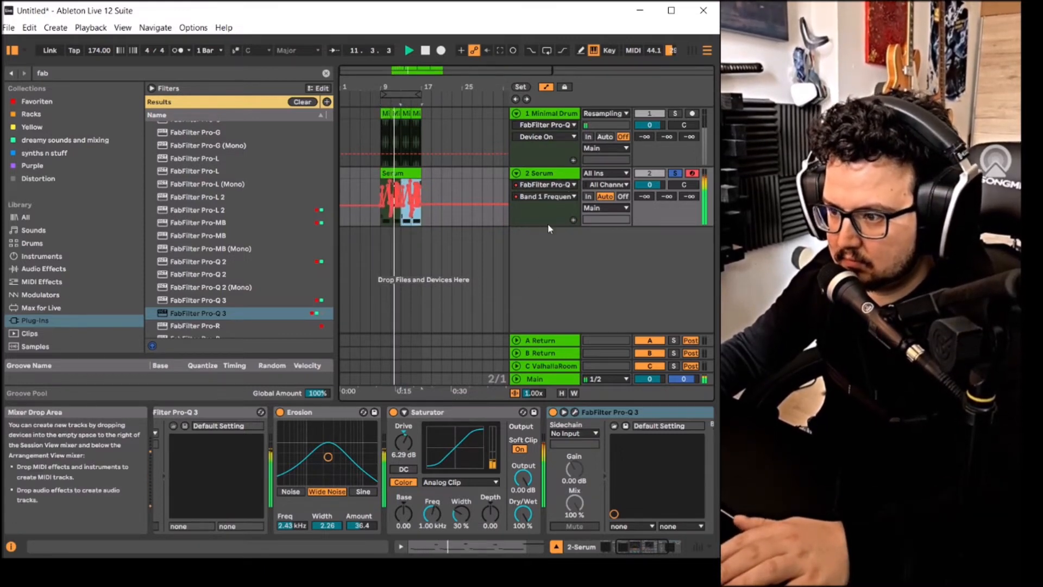
Move Saturator behind Pro-Q 3 at the end of the Serum track's device chain.
{"action": "left_click", "coordinate": [442, 413]}
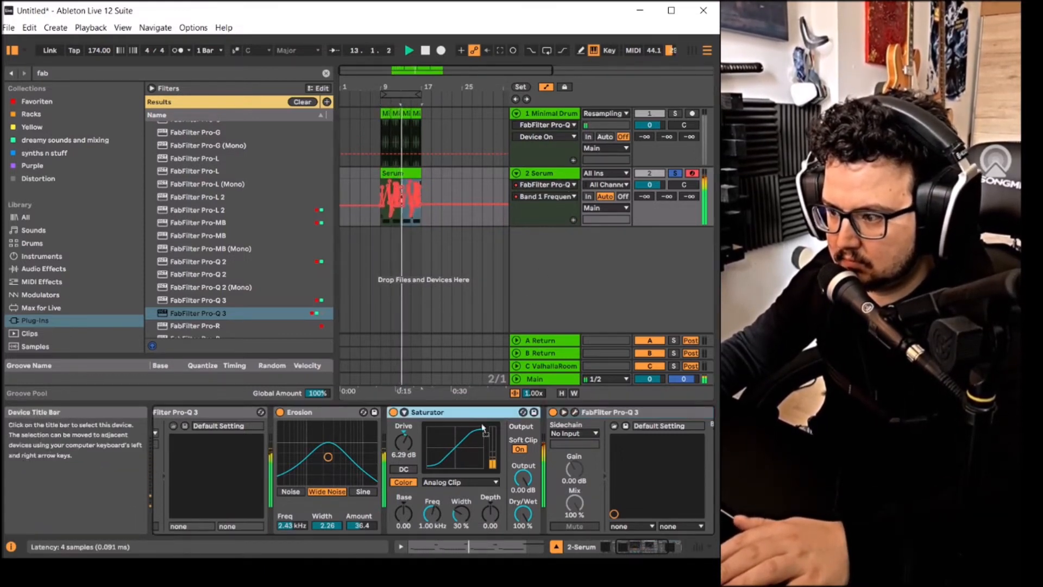
{"action": "left_click_drag", "start_coordinate": [697, 441], "coordinate": [695, 429]}
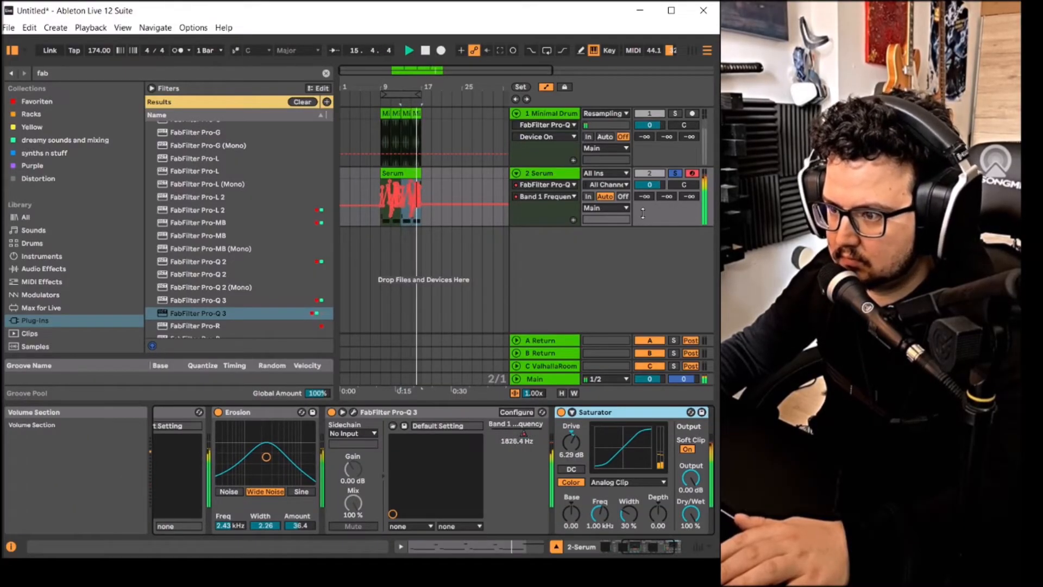
Set the Serum track's send to the ValhallaRoom return to -5.3 dB and check the Pro-Q 3 curve on that return.
{"action": "left_click_drag", "start_coordinate": [687, 197], "coordinate": [688, 194]}
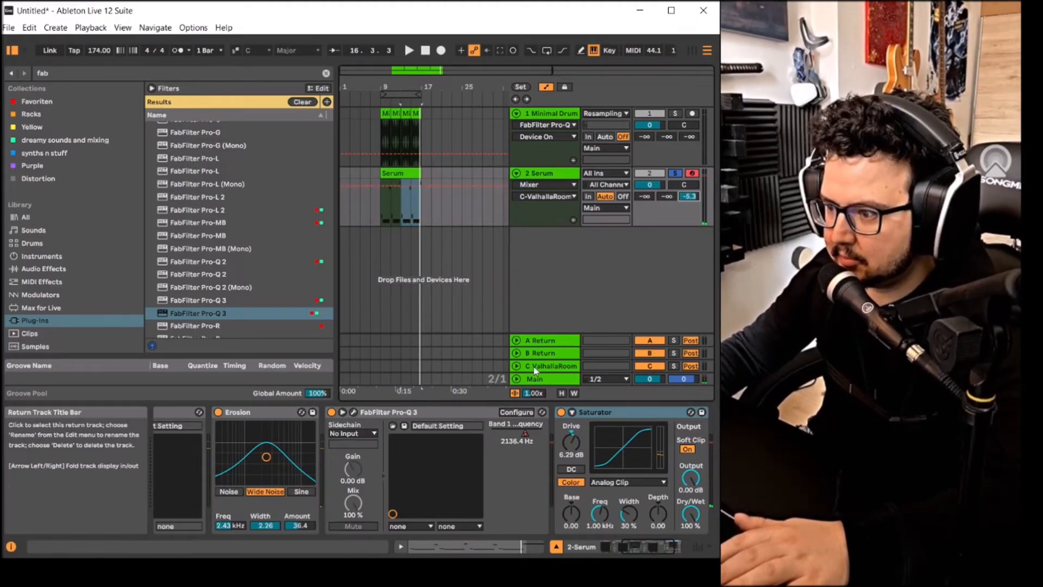
{"action": "left_click", "coordinate": [551, 366]}
{"action": "left_click", "coordinate": [291, 412]}
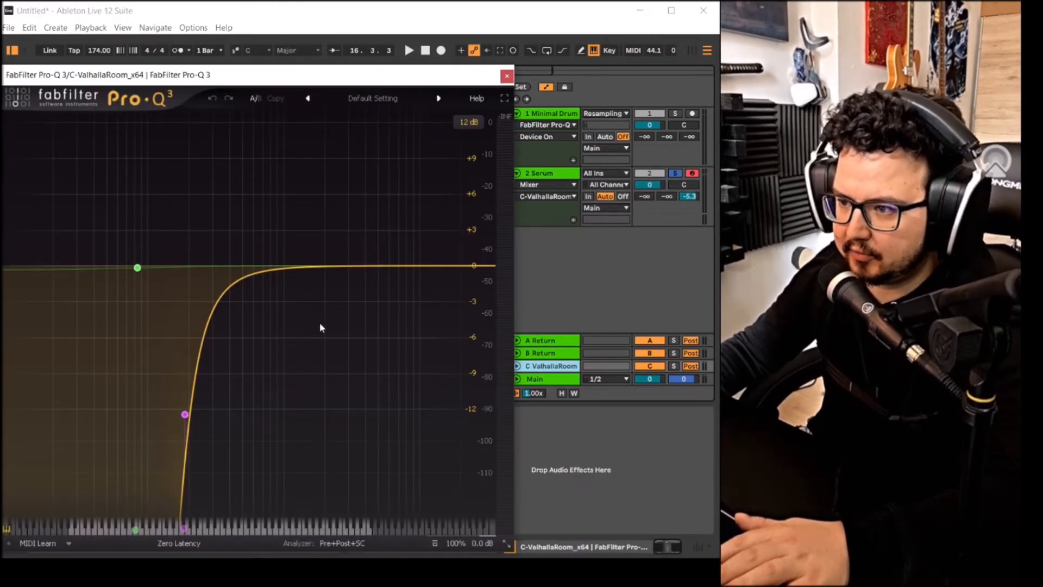
{"action": "left_click", "coordinate": [506, 77]}
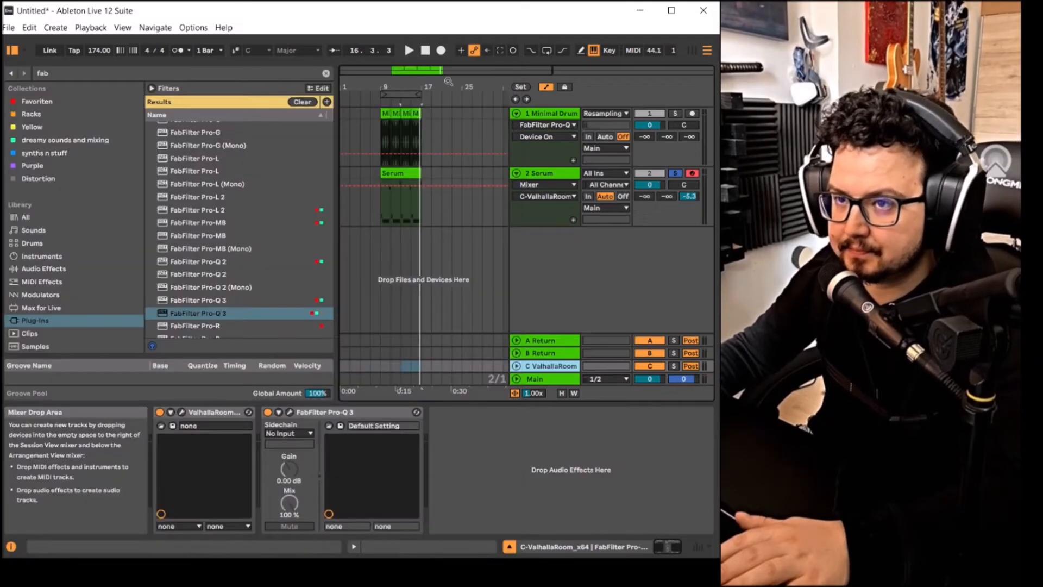
Load the SmallAmbience preset from the Ambience category in the return's ValhallaRoom and audition it.
{"action": "left_click", "coordinate": [183, 413]}
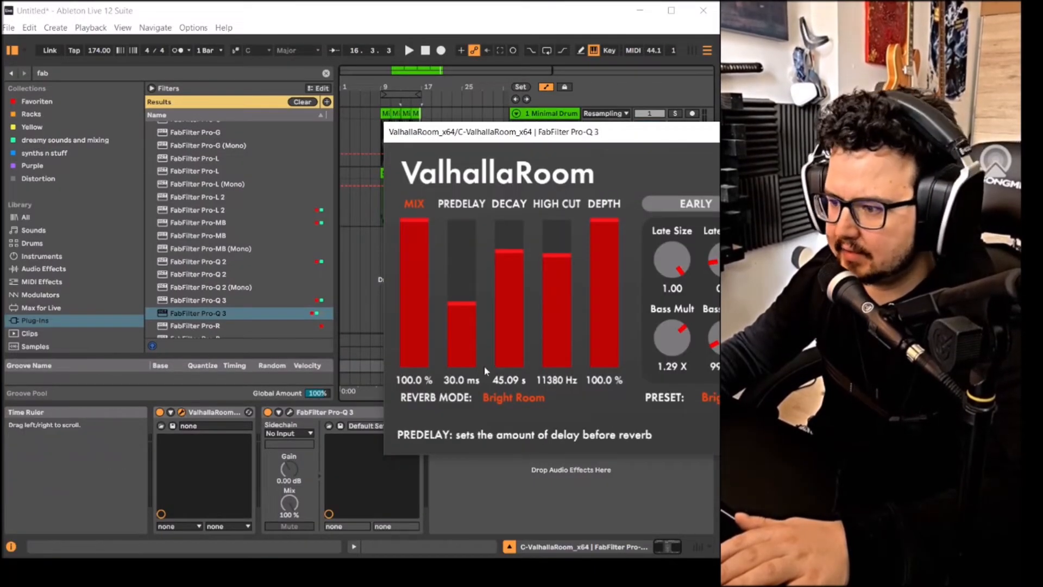
{"action": "left_click", "coordinate": [709, 397]}
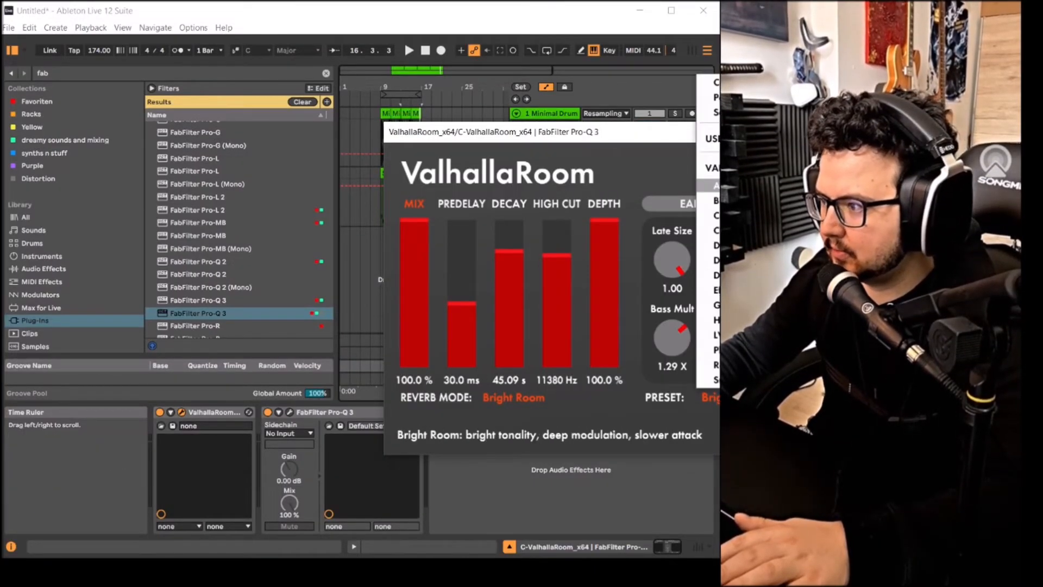
{"action": "left_click", "coordinate": [615, 165]}
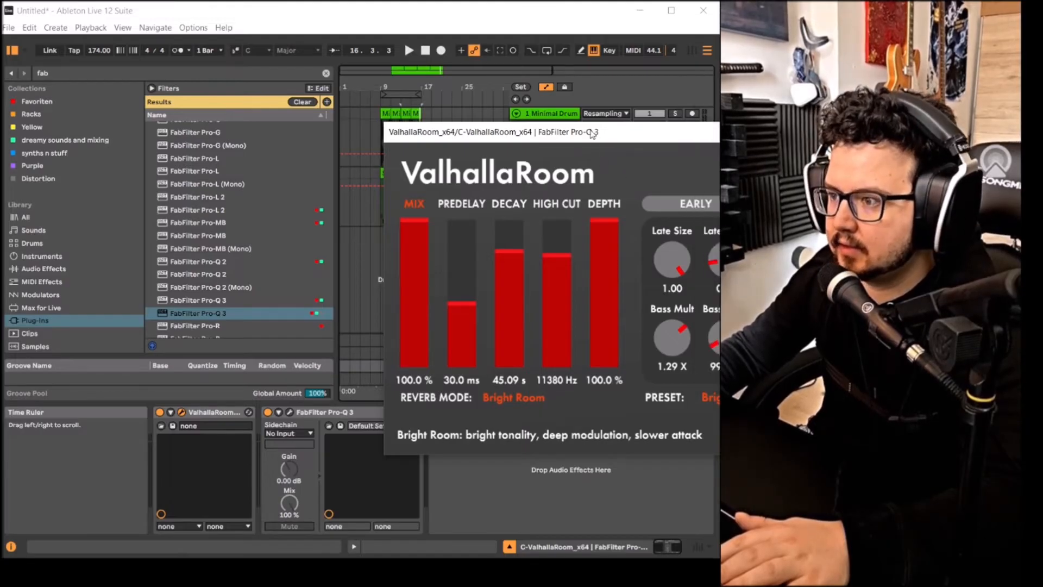
{"action": "left_click_drag", "start_coordinate": [592, 134], "coordinate": [311, 105]}
{"action": "left_click", "coordinate": [493, 366]}
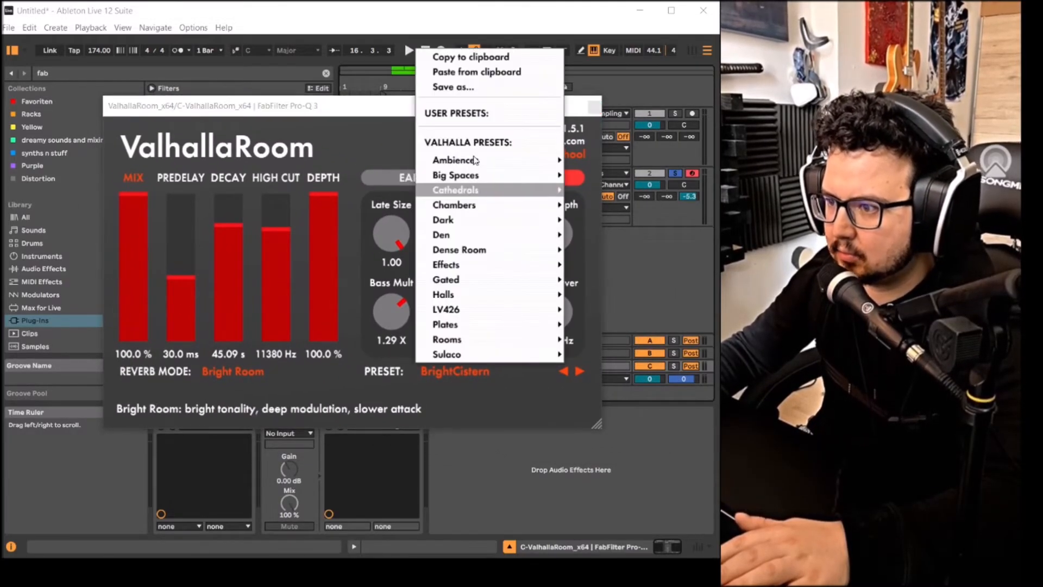
{"action": "mouse_move", "coordinate": [476, 160]}
{"action": "left_click", "coordinate": [611, 190]}
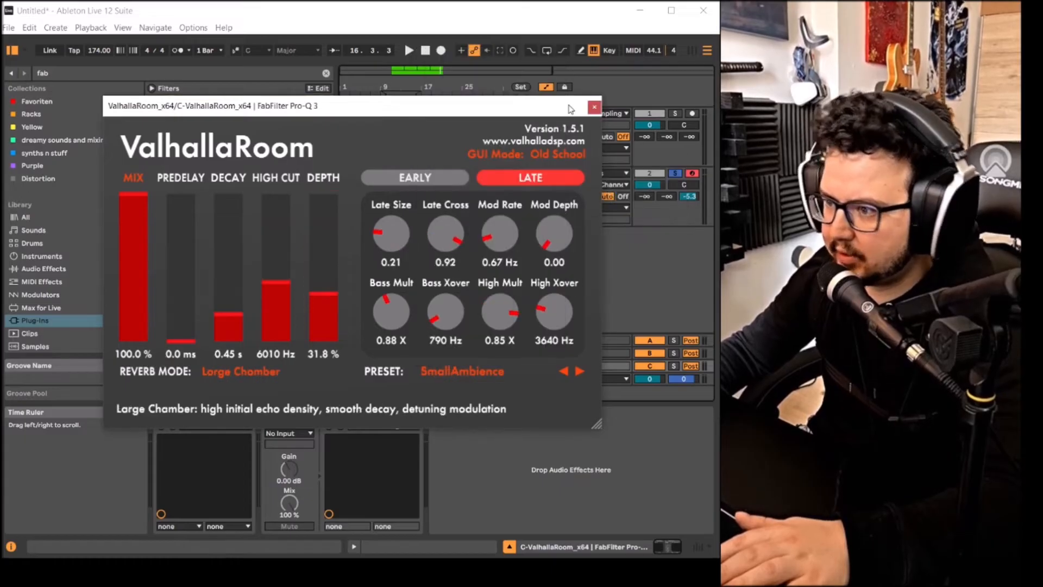
{"action": "key", "text": "space"}
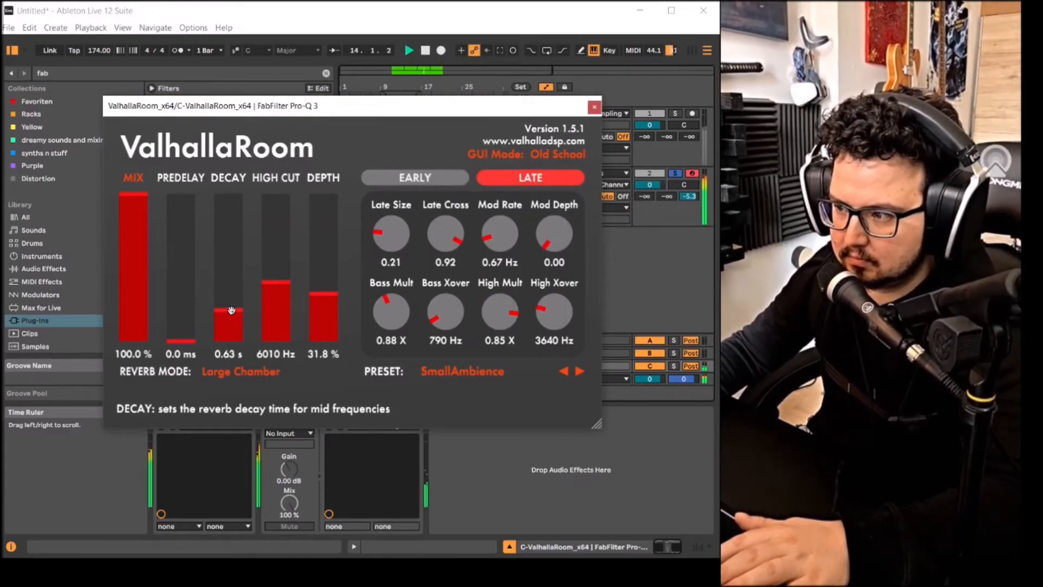
Fine-tune the reverb decay in the return's ValhallaRoom and take the Serum track out of solo.
{"action": "left_click_drag", "start_coordinate": [232, 311], "coordinate": [231, 306]}
{"action": "left_click", "coordinate": [595, 107]}
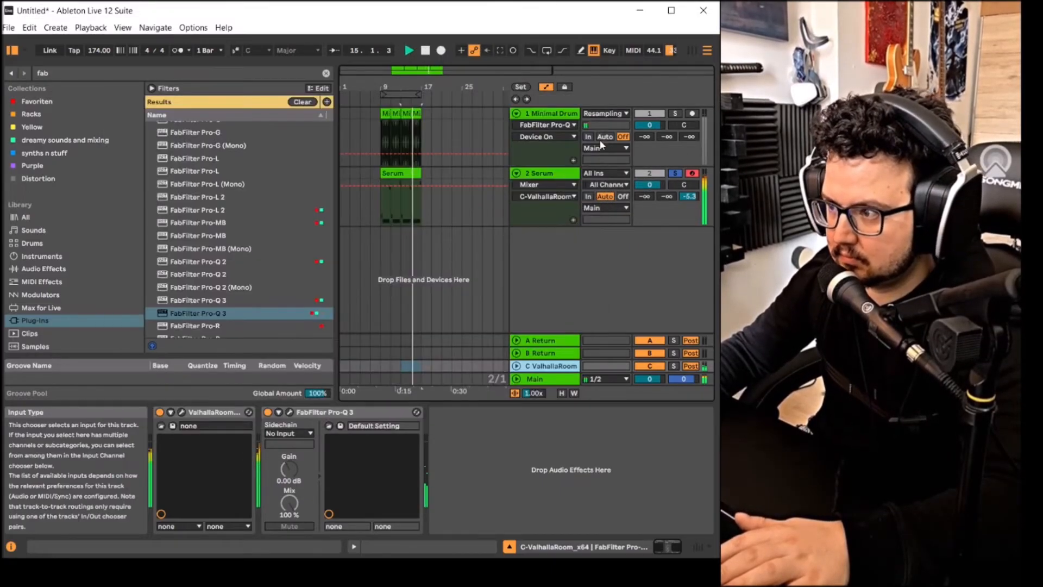
{"action": "left_click", "coordinate": [674, 173]}
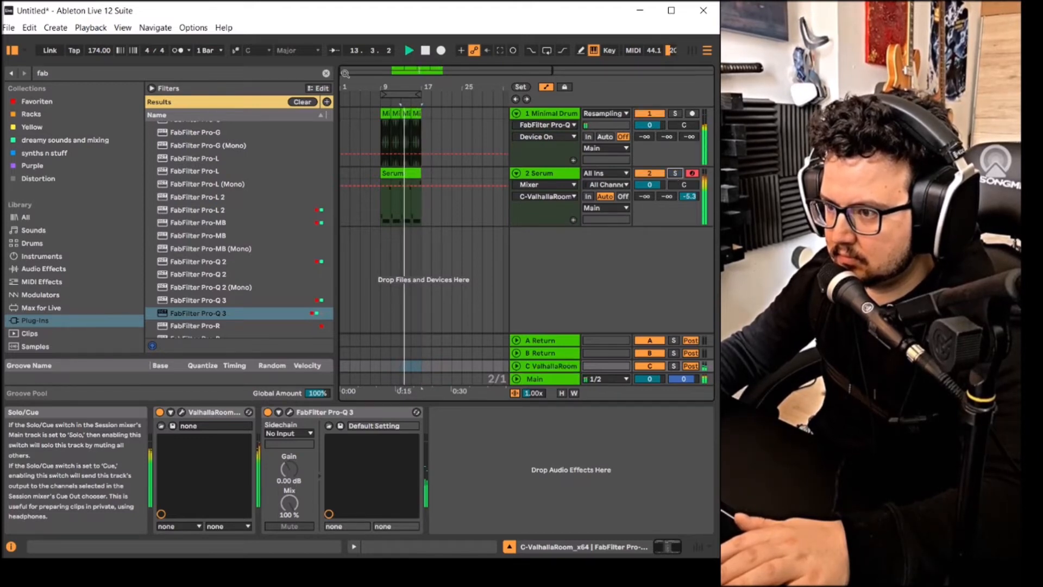
Show the Mixer's Track Volume automation on the Serum track.
{"action": "left_click", "coordinate": [552, 182]}
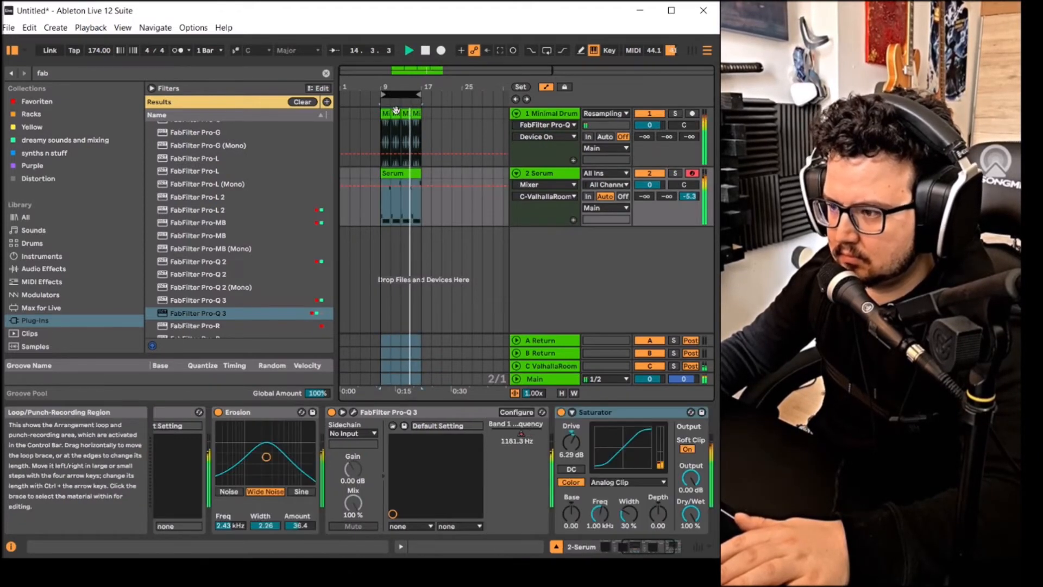
{"action": "left_click", "coordinate": [550, 184]}
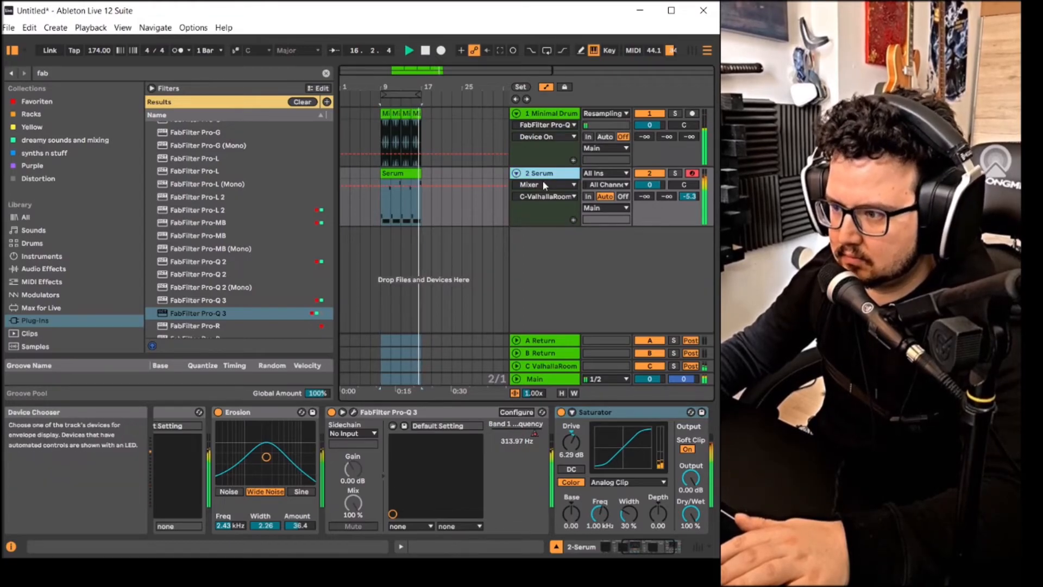
{"action": "left_click", "coordinate": [543, 184]}
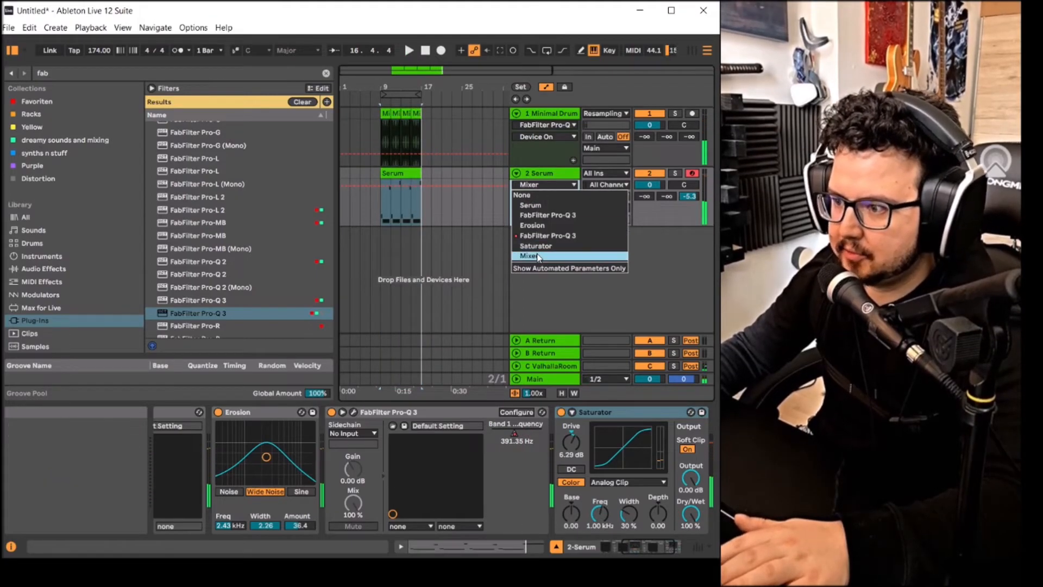
{"action": "left_click", "coordinate": [538, 256]}
{"action": "left_click", "coordinate": [543, 196]}
{"action": "left_click", "coordinate": [539, 217]}
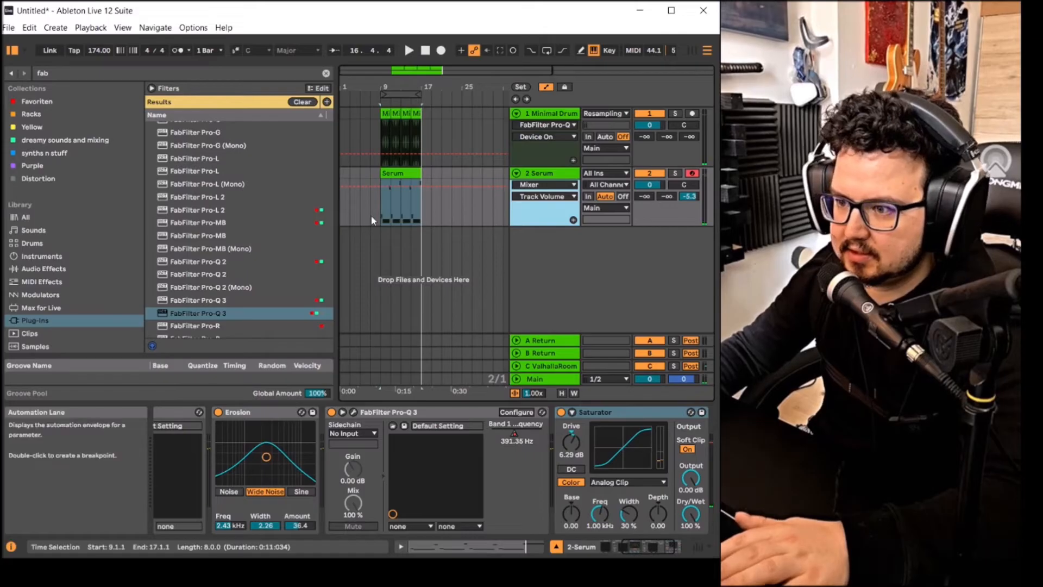
Draw dips to silence in the Serum track's volume automation at the start of bar 9 and at beat 9.2.
{"action": "scroll", "coordinate": [374, 218], "scroll_direction": "up", "scroll_amount": 8}
{"action": "scroll", "coordinate": [454, 217], "scroll_direction": "down", "scroll_amount": 2}
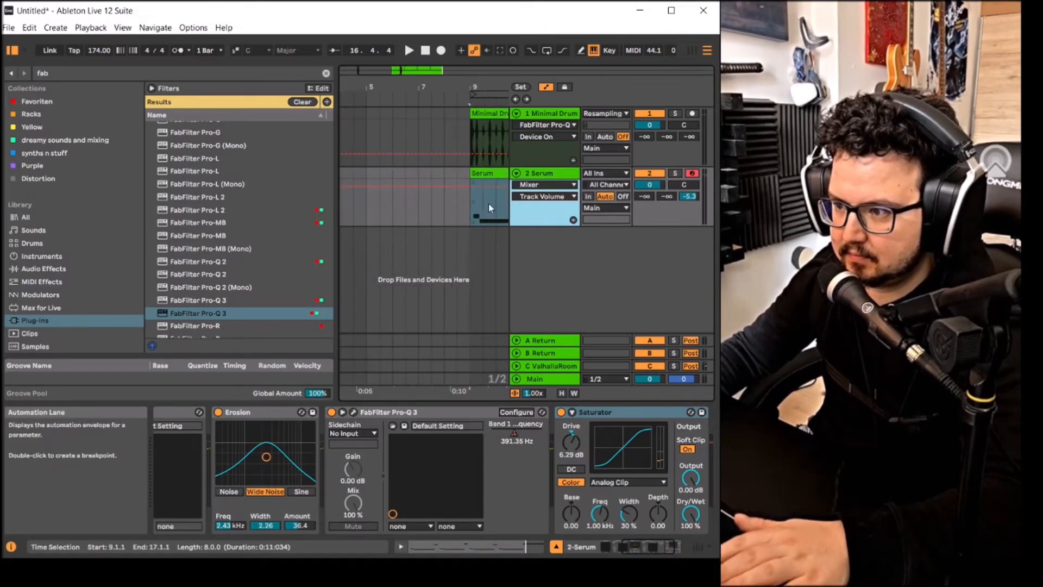
{"action": "scroll", "coordinate": [484, 202], "scroll_direction": "up", "scroll_amount": 6}
{"action": "left_click", "coordinate": [422, 188]}
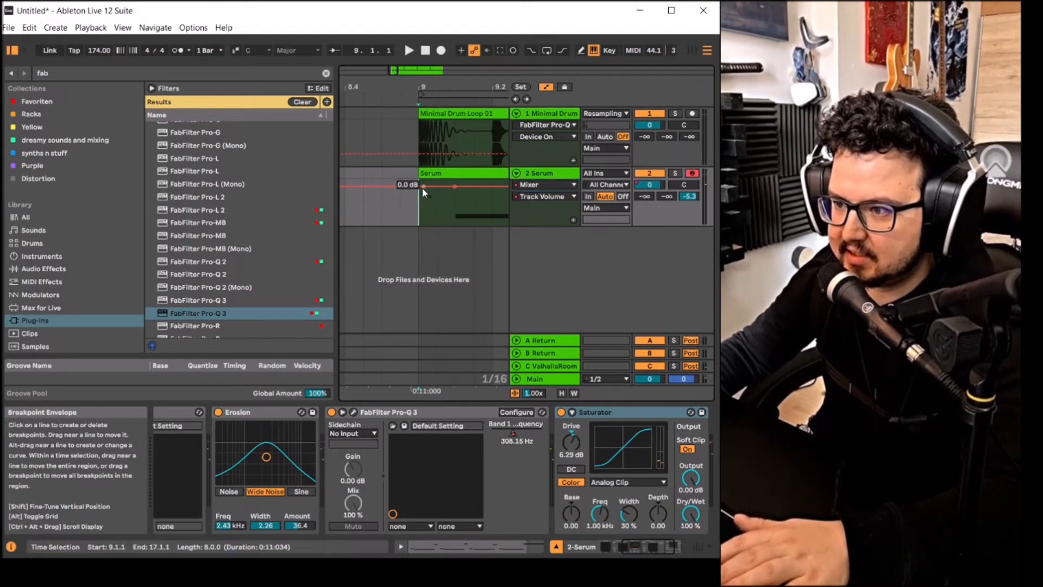
{"action": "left_click_drag", "start_coordinate": [422, 188], "coordinate": [417, 225]}
{"action": "scroll", "coordinate": [407, 234], "scroll_direction": "down", "scroll_amount": 2}
{"action": "scroll", "coordinate": [426, 228], "scroll_direction": "up", "scroll_amount": 2}
{"action": "scroll", "coordinate": [480, 199], "scroll_direction": "up", "scroll_amount": 3}
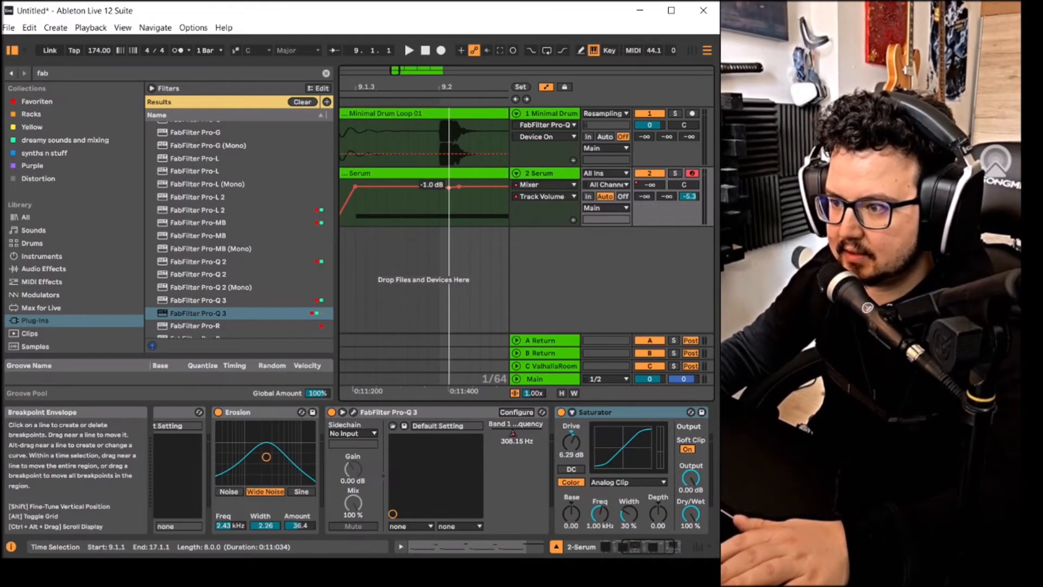
{"action": "scroll", "coordinate": [402, 226], "scroll_direction": "down", "scroll_amount": 3}
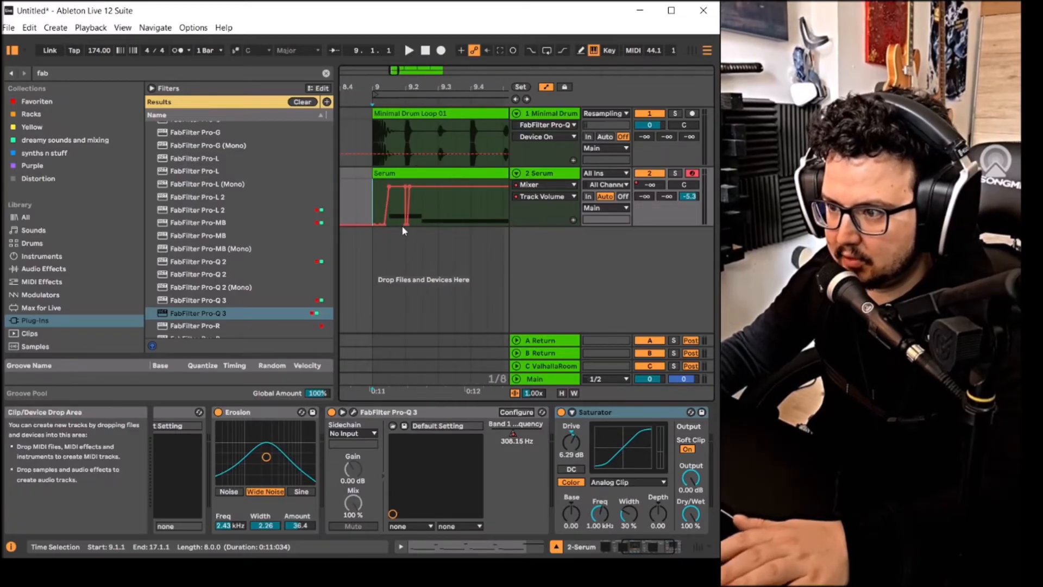
Copy the volume dip at beat 9.2 to beat 9.4.
{"action": "left_click_drag", "start_coordinate": [421, 212], "coordinate": [407, 212]}
{"action": "key", "text": "ctrl+c"}
{"action": "left_click", "coordinate": [478, 216]}
{"action": "key", "text": "ctrl+v"}
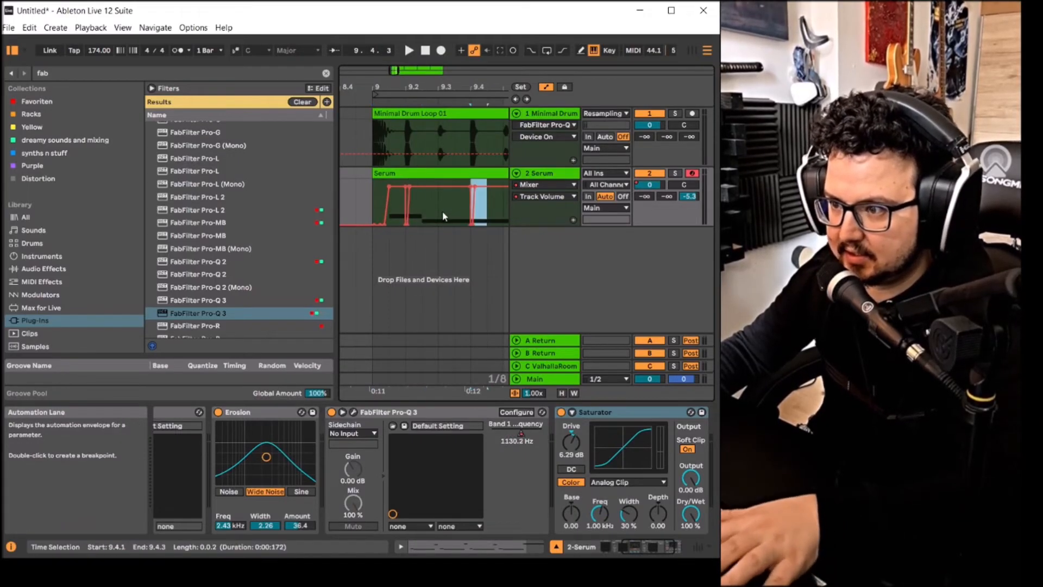
Duplicate bar 9's volume automation onto bar 10 and remove the dip on bar 10's first beat.
{"action": "scroll", "coordinate": [369, 202], "scroll_direction": "down", "scroll_amount": 3}
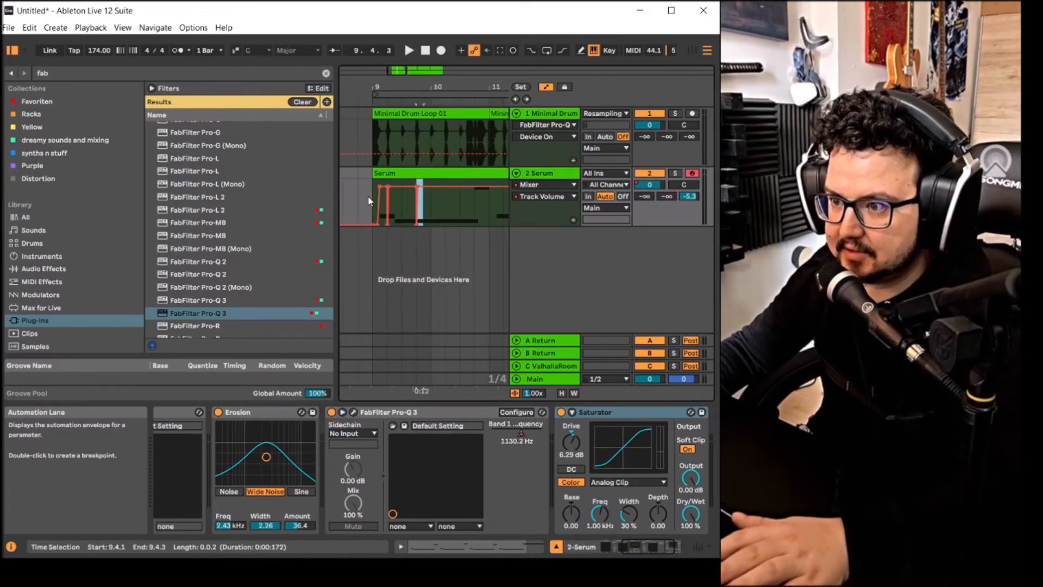
{"action": "left_click", "coordinate": [442, 213]}
{"action": "left_click_drag", "start_coordinate": [433, 212], "coordinate": [380, 200]}
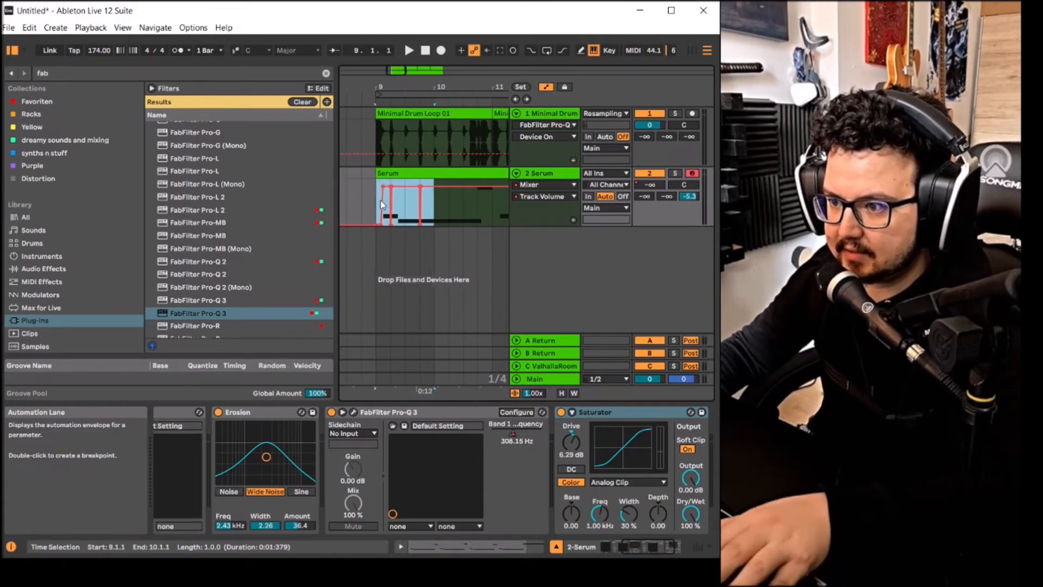
{"action": "key", "text": "ctrl+d"}
{"action": "scroll", "coordinate": [467, 218], "scroll_direction": "up", "scroll_amount": 2}
{"action": "left_click", "coordinate": [416, 220]}
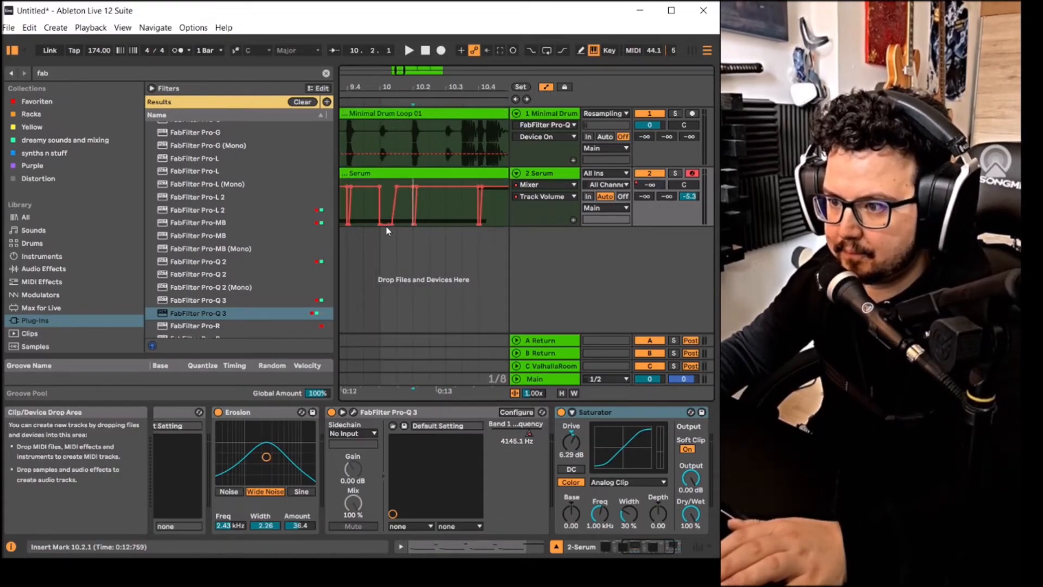
{"action": "left_click_drag", "start_coordinate": [396, 185], "coordinate": [379, 185]}
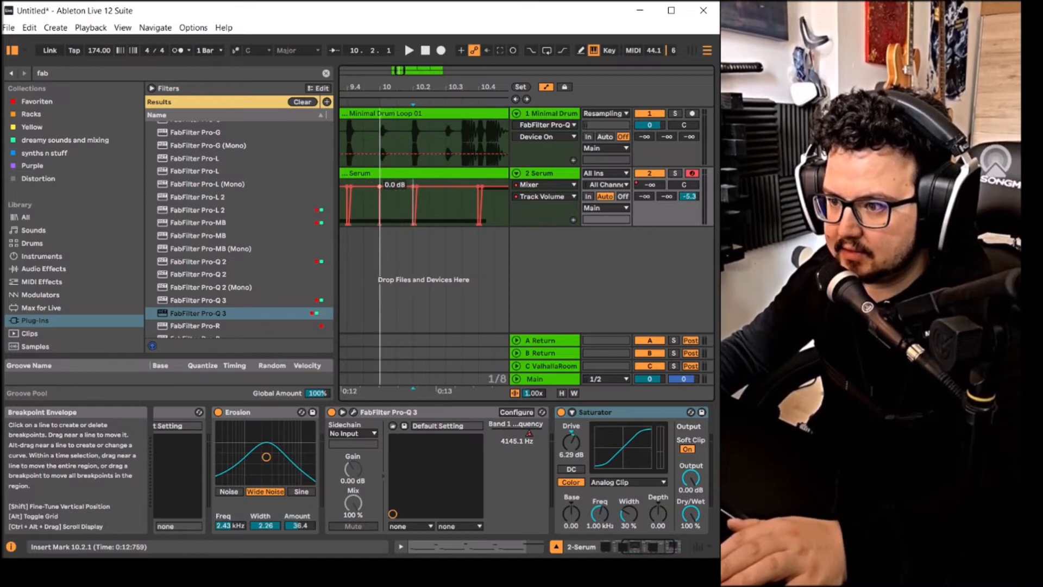
Draw a volume dip at 10.3.3 with a ramp back to 0.0 dB and repeat it toward the end of bar 10.
{"action": "scroll", "coordinate": [458, 202], "scroll_direction": "up", "scroll_amount": 5}
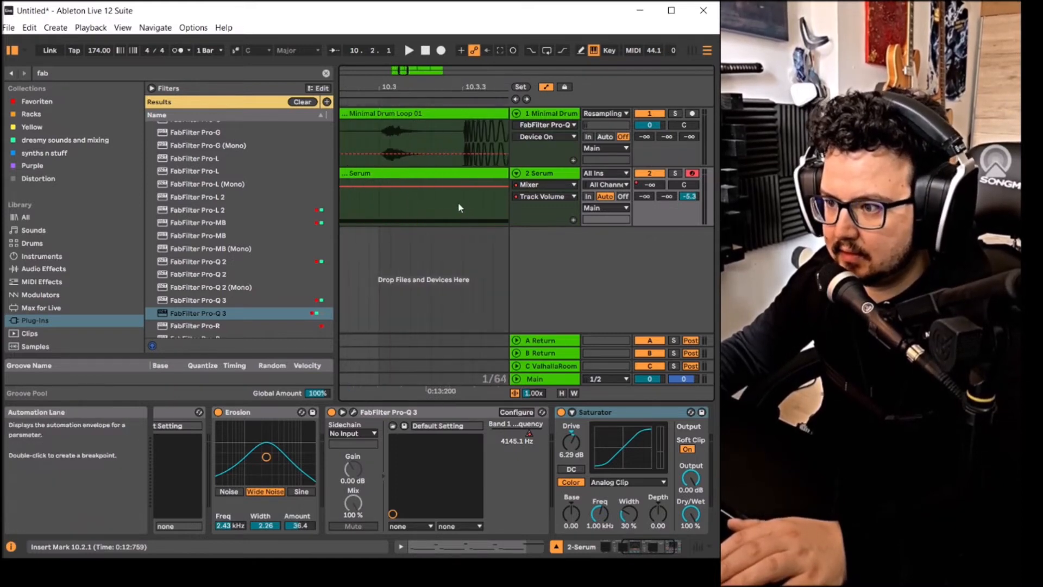
{"action": "scroll", "coordinate": [451, 194], "scroll_direction": "down", "scroll_amount": 3}
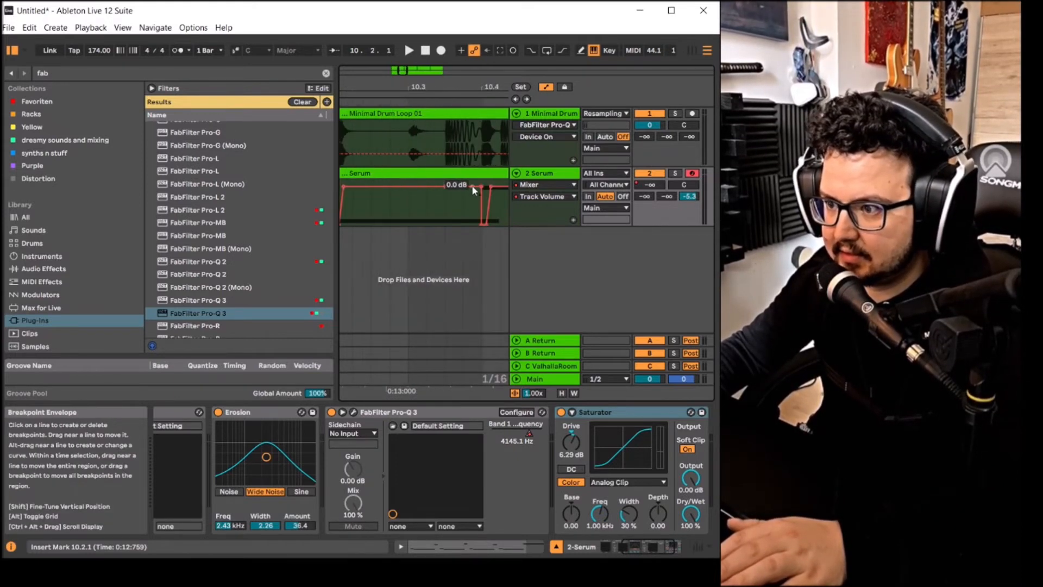
{"action": "left_click_drag", "start_coordinate": [461, 189], "coordinate": [459, 212]}
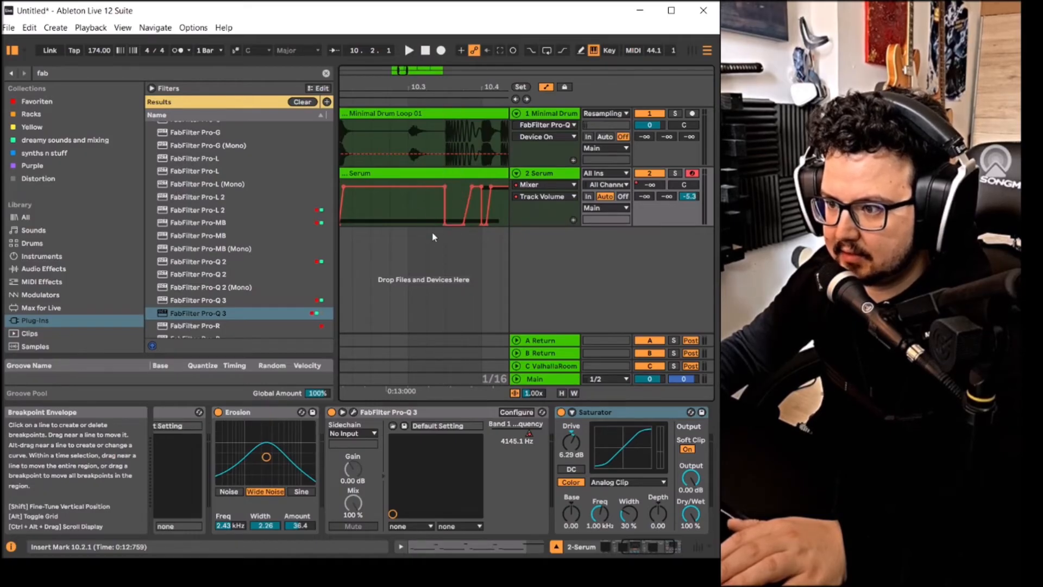
{"action": "scroll", "coordinate": [434, 237], "scroll_direction": "right", "scroll_amount": 3}
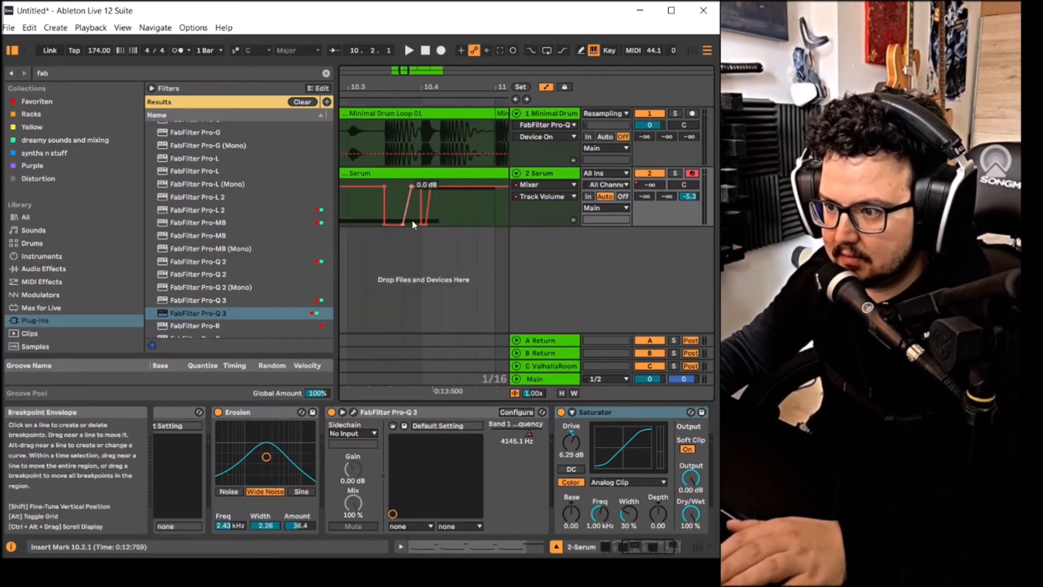
{"action": "left_click_drag", "start_coordinate": [410, 213], "coordinate": [402, 214]}
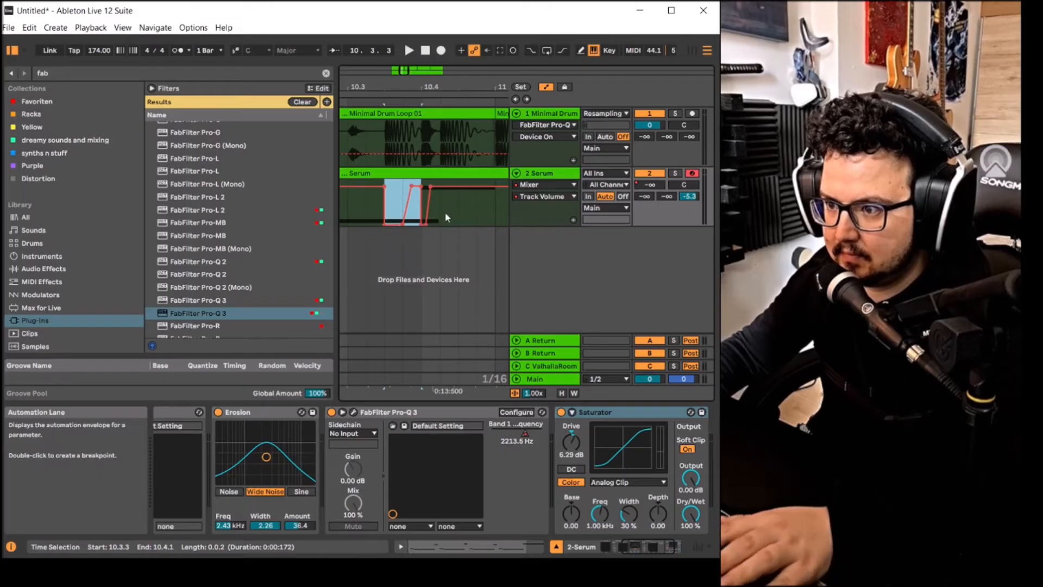
{"action": "key", "text": "ctrl+d"}
{"action": "key", "text": "ctrl+d"}
{"action": "key", "text": "ctrl+d"}
{"action": "key", "text": "minus"}
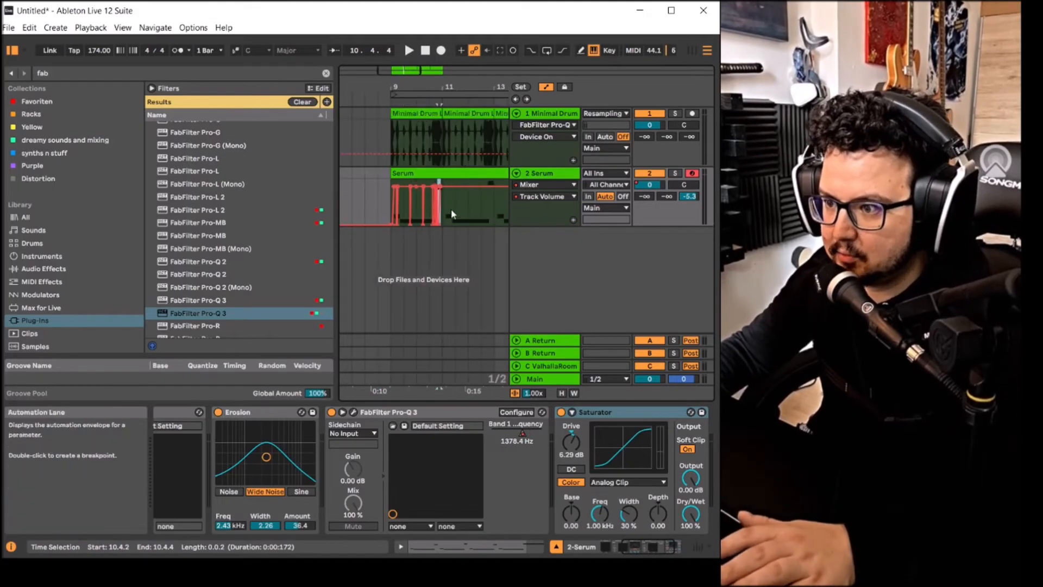
Duplicate the Serum track's volume automation of bars 9 and 10 across bars 11 to 16 and play the loop.
{"action": "left_click_drag", "start_coordinate": [445, 206], "coordinate": [399, 211]}
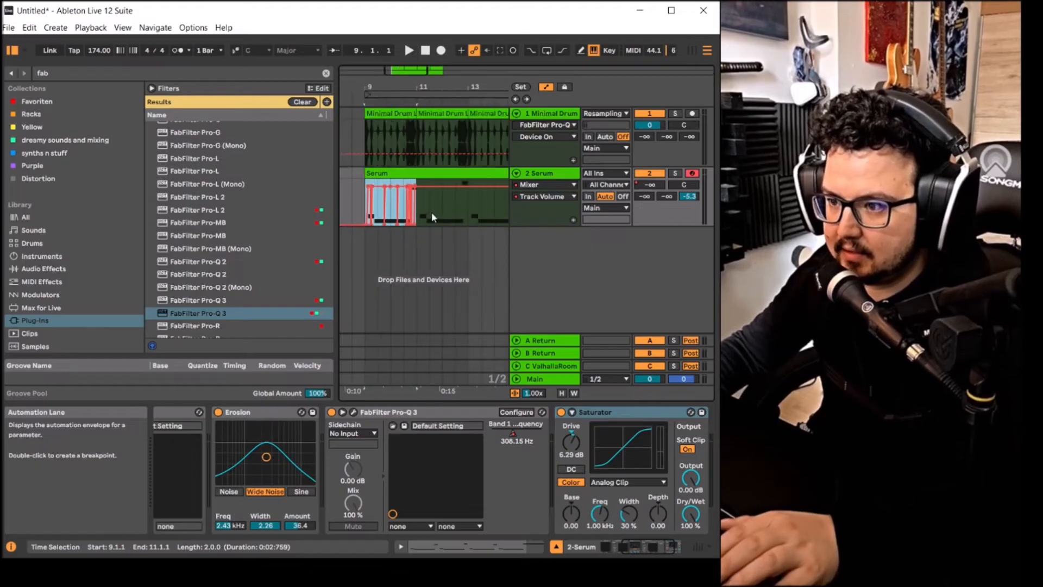
{"action": "key", "text": "ctrl+d"}
{"action": "key", "text": "minus"}
{"action": "key", "text": "minus"}
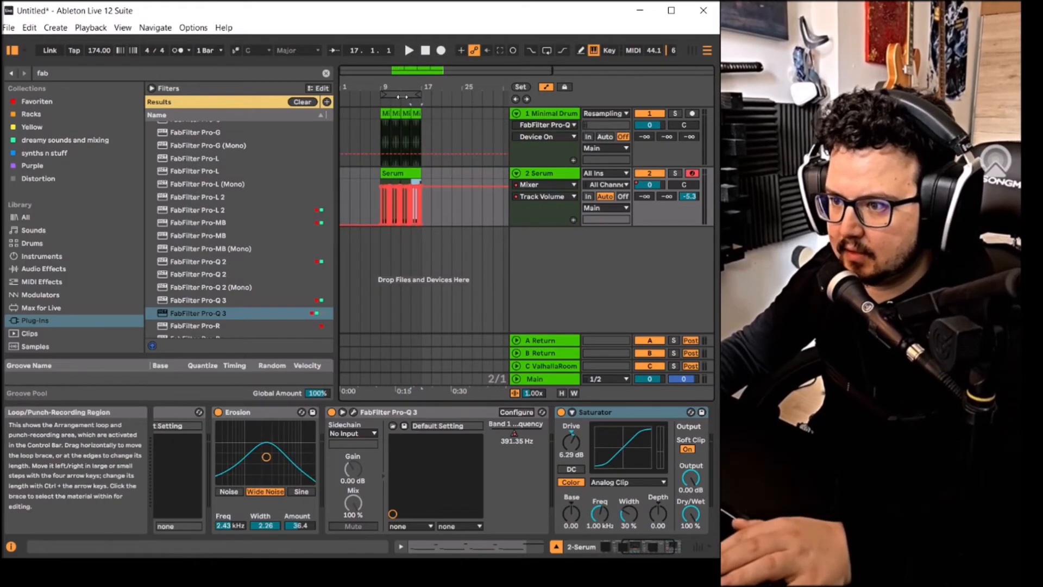
{"action": "left_click", "coordinate": [399, 94]}
{"action": "key", "text": "space"}
{"action": "key", "text": "z"}
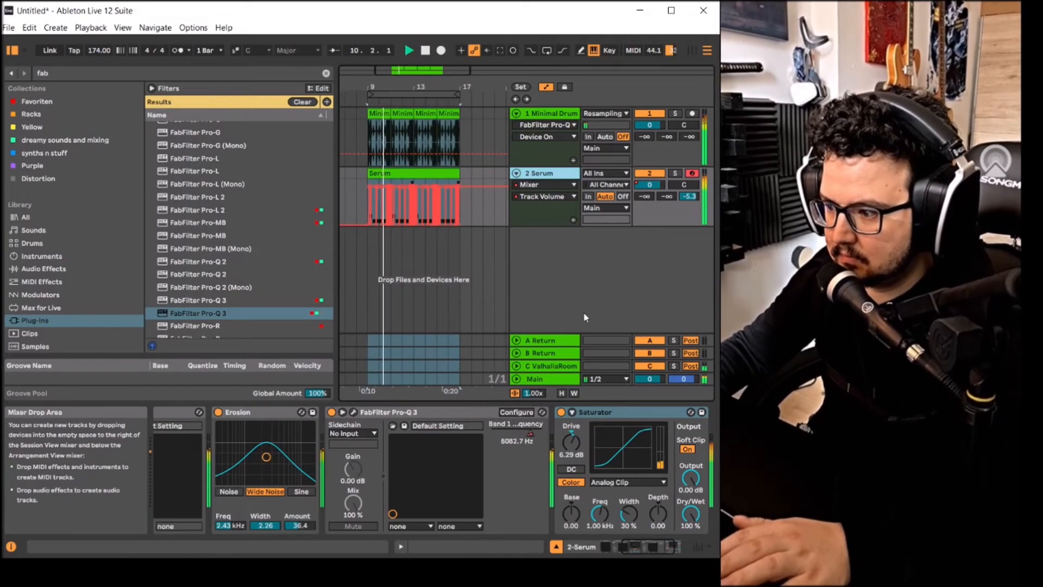
Add a Filter to Serum's effects rack, keeping the MG Low 6 filter type.
{"action": "left_click", "coordinate": [622, 549]}
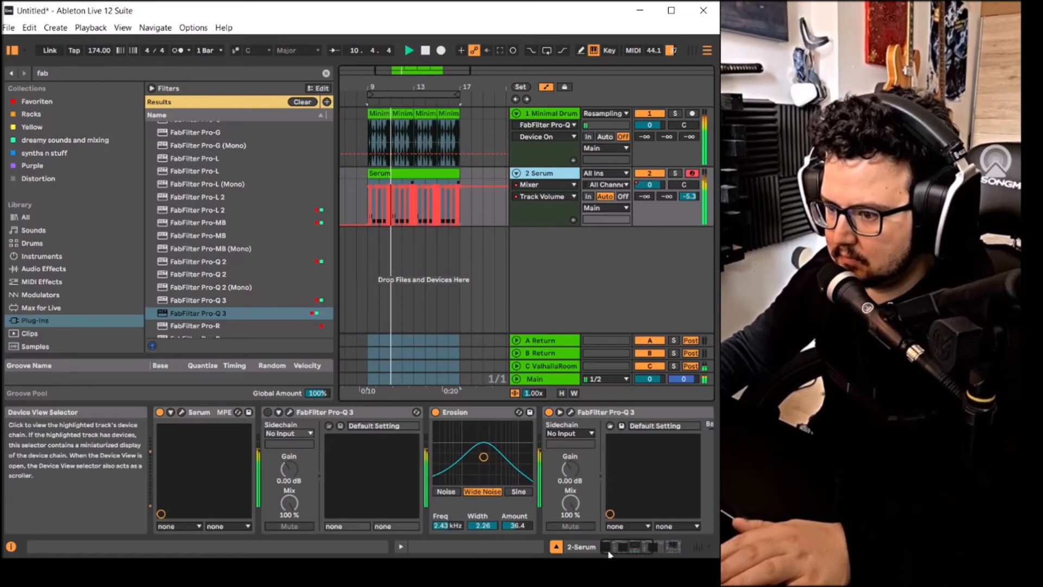
{"action": "left_click", "coordinate": [181, 414]}
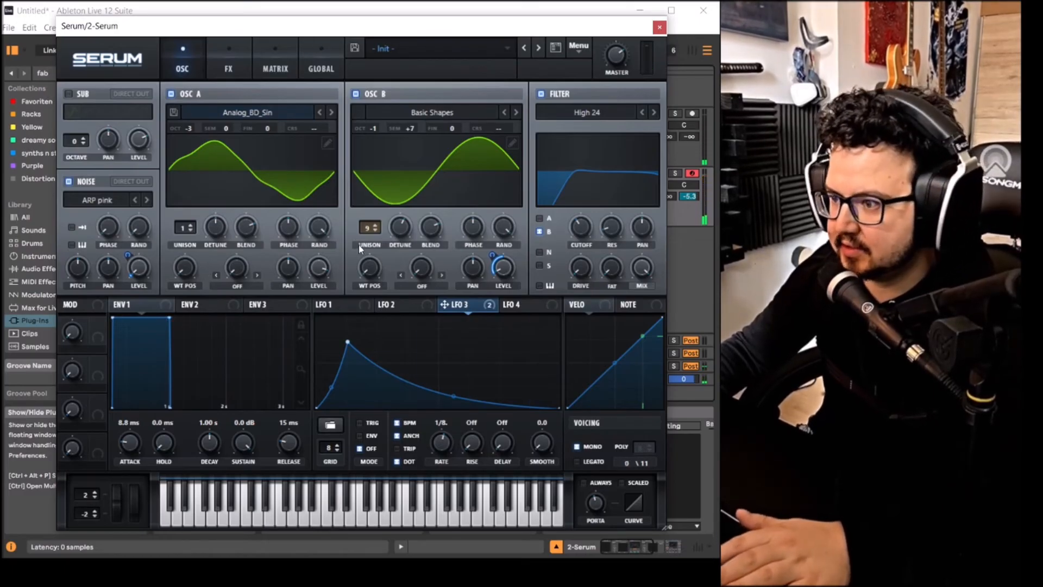
{"action": "left_click", "coordinate": [245, 76]}
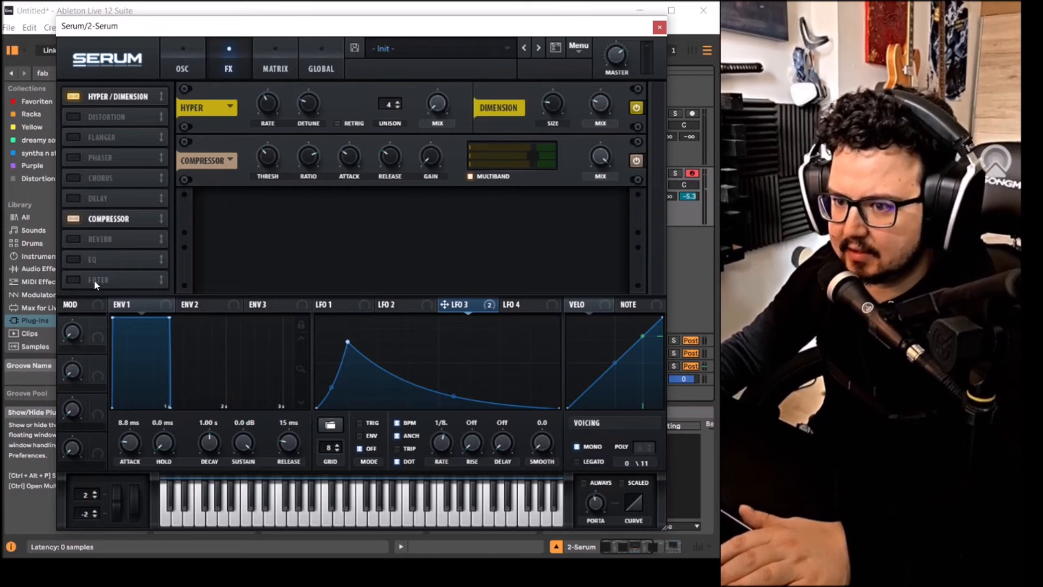
{"action": "left_click", "coordinate": [76, 281]}
{"action": "left_click", "coordinate": [288, 215]}
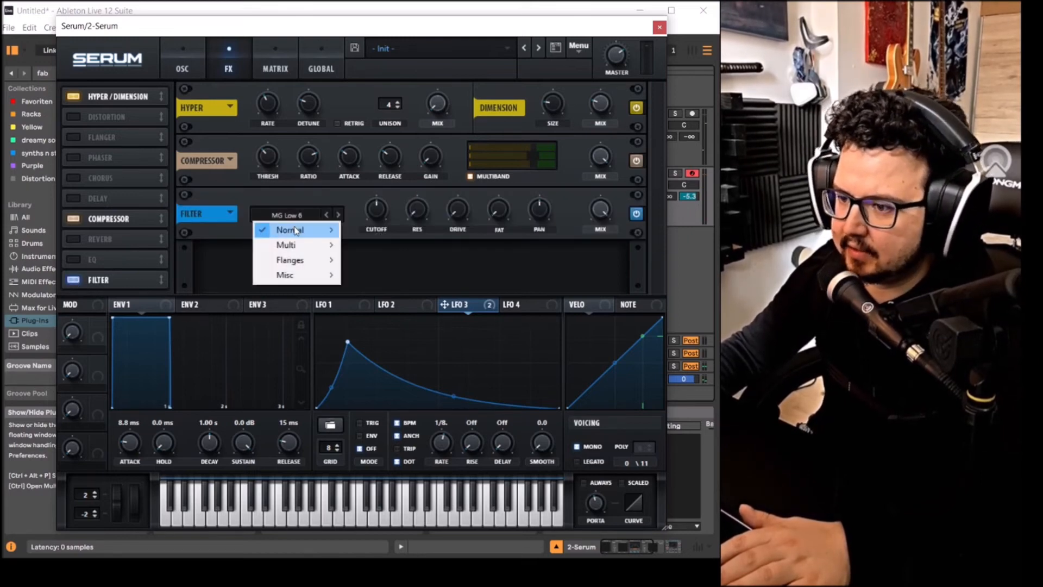
{"action": "mouse_move", "coordinate": [292, 232]}
{"action": "left_click", "coordinate": [288, 213]}
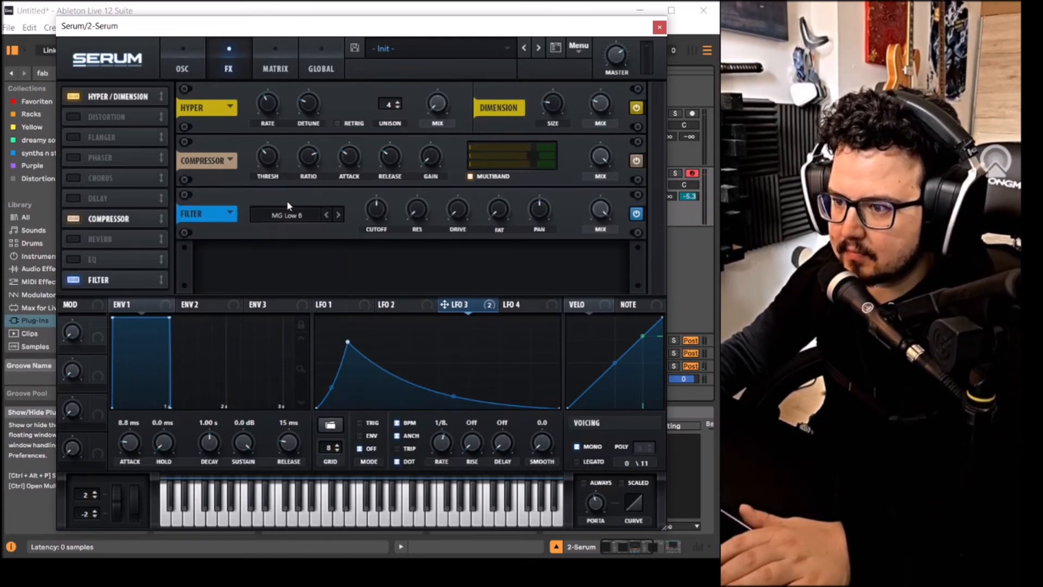
Modulate the effect filter's cutoff with LFO 4, shaped as a quick rise and curved decay at a dotted 1/8 rate.
{"action": "left_click", "coordinate": [503, 307]}
{"action": "left_click_drag", "start_coordinate": [368, 209], "coordinate": [370, 210]}
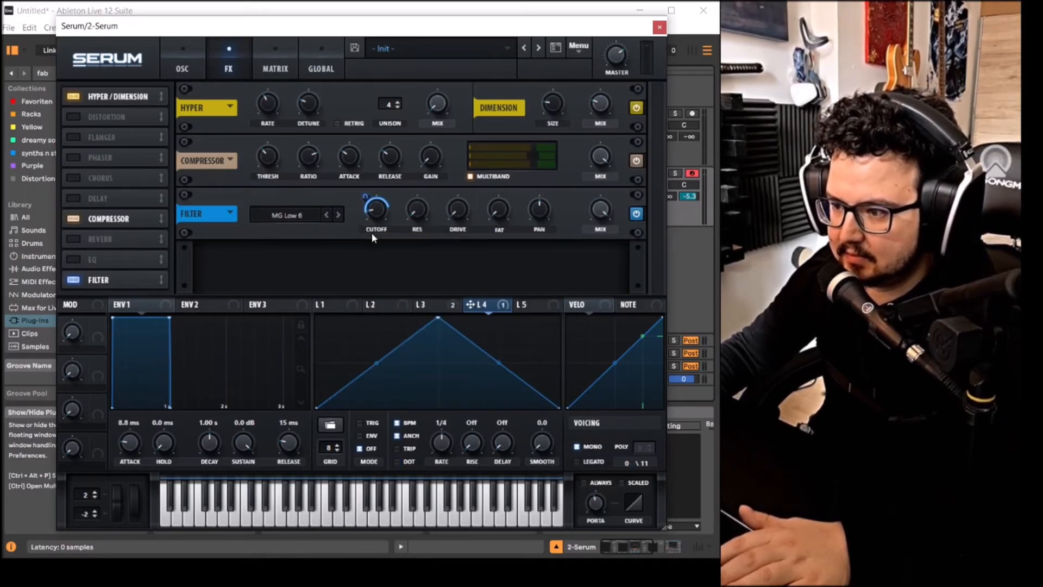
{"action": "left_click_drag", "start_coordinate": [438, 318], "coordinate": [352, 311]}
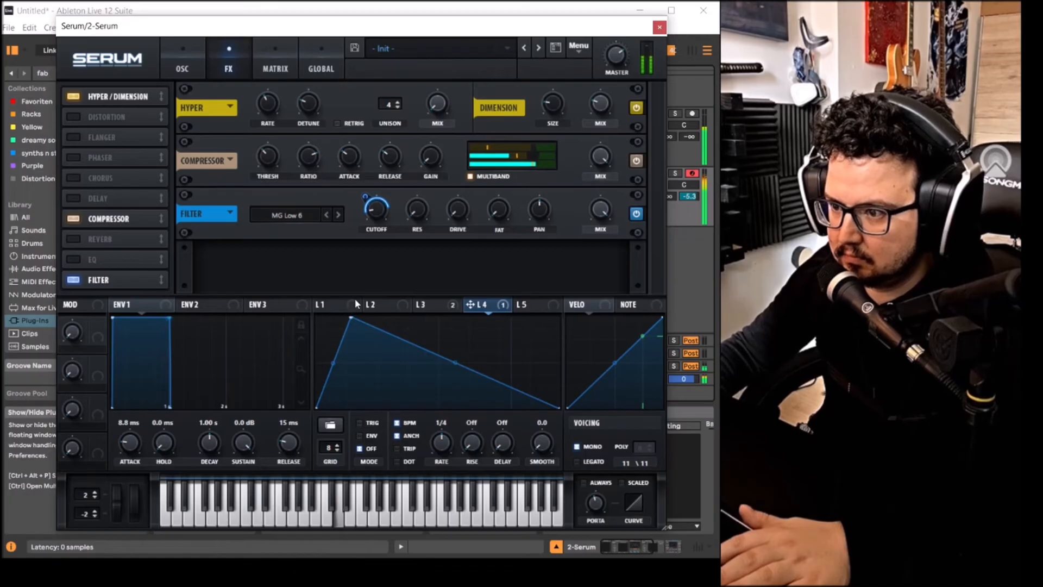
{"action": "left_click", "coordinate": [397, 461]}
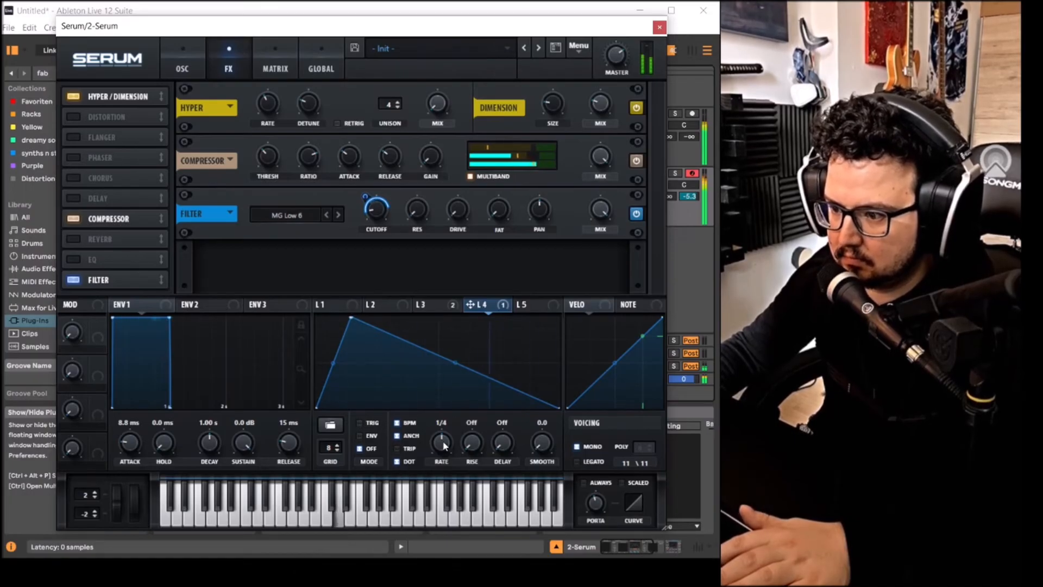
{"action": "scroll", "coordinate": [449, 437], "scroll_direction": "down", "scroll_amount": 1}
{"action": "left_click_drag", "start_coordinate": [454, 371], "coordinate": [451, 377]}
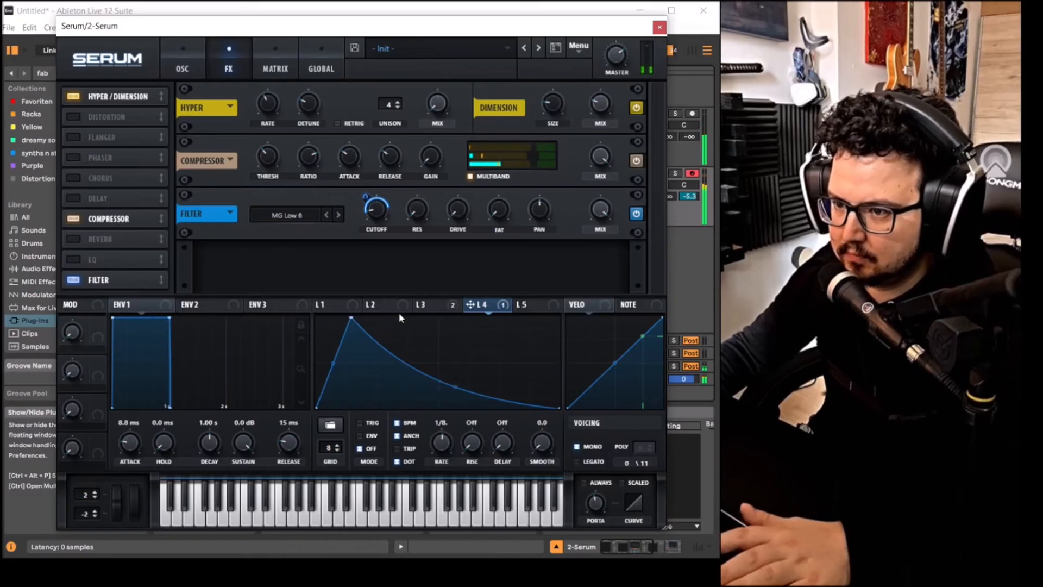
Set oscillator A's wavetable position to 186.
{"action": "left_click", "coordinate": [183, 67]}
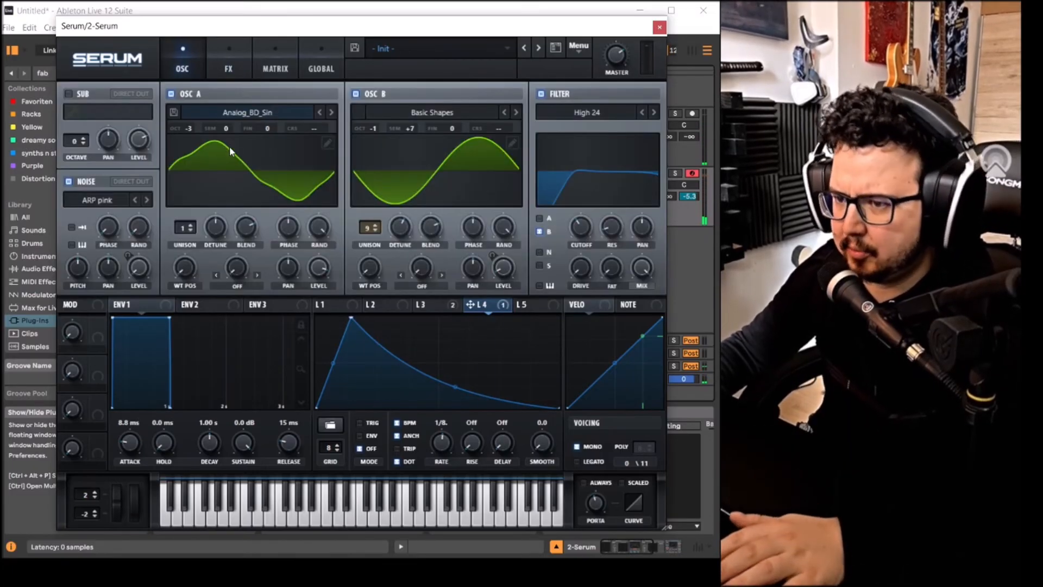
{"action": "left_click_drag", "start_coordinate": [175, 256], "coordinate": [188, 218]}
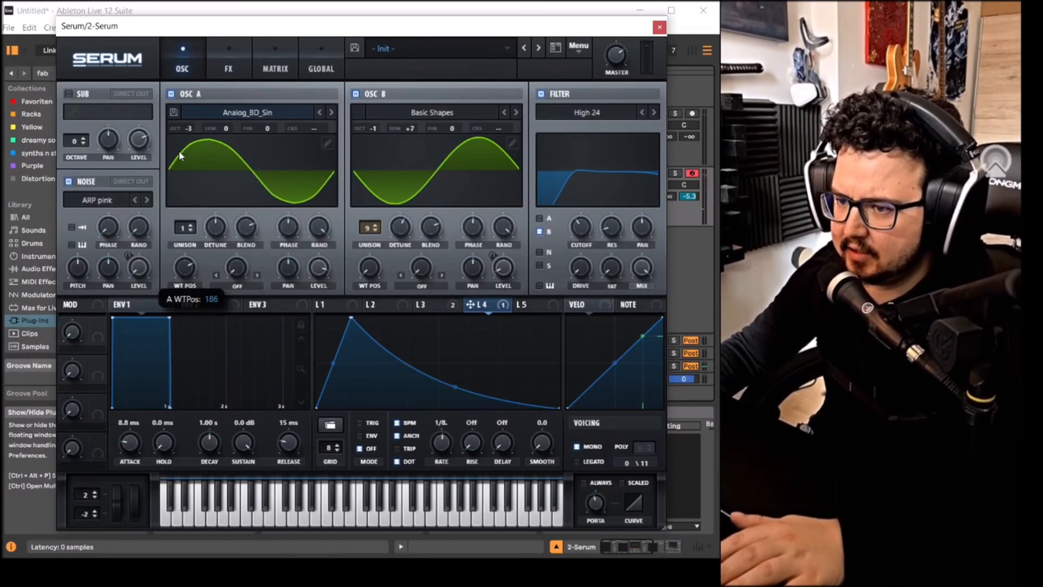
Load the Analog Basic Shapes wavetable into oscillator A and move its wavetable position to the sawtooth shape.
{"action": "left_click_drag", "start_coordinate": [179, 154], "coordinate": [193, 306]}
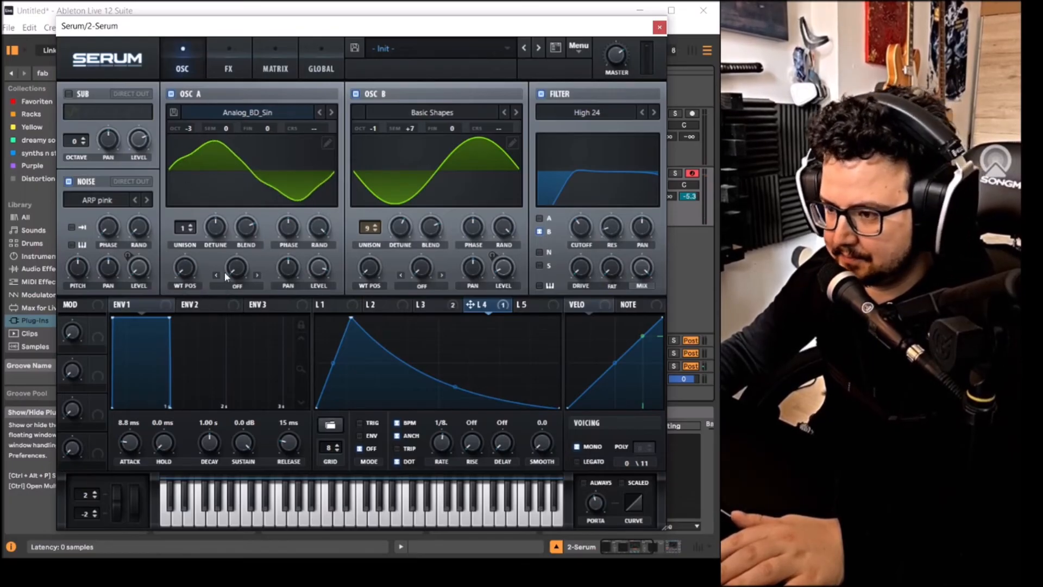
{"action": "left_click", "coordinate": [256, 115]}
{"action": "mouse_move", "coordinate": [304, 128]}
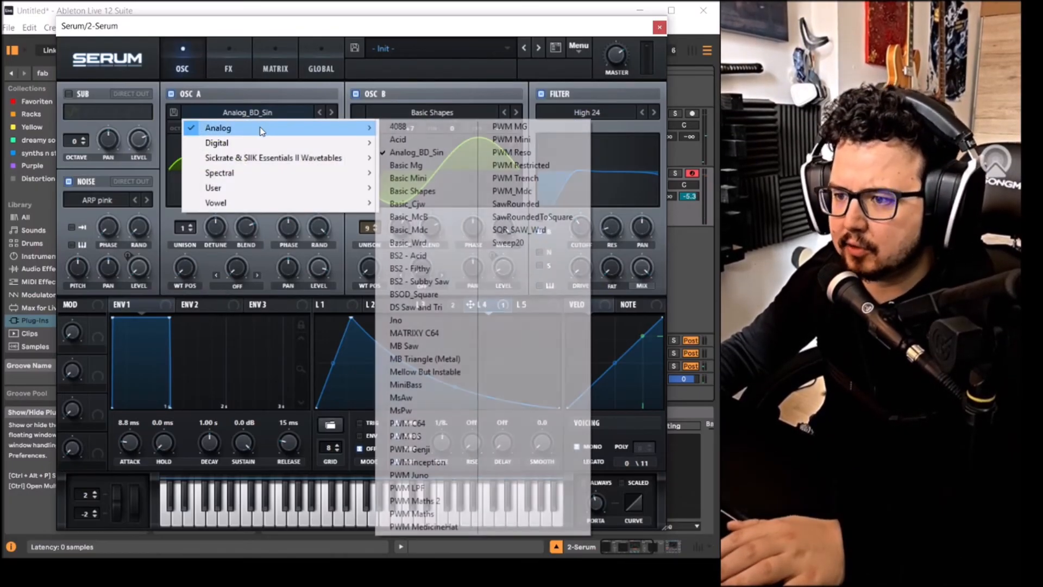
{"action": "left_click", "coordinate": [463, 195]}
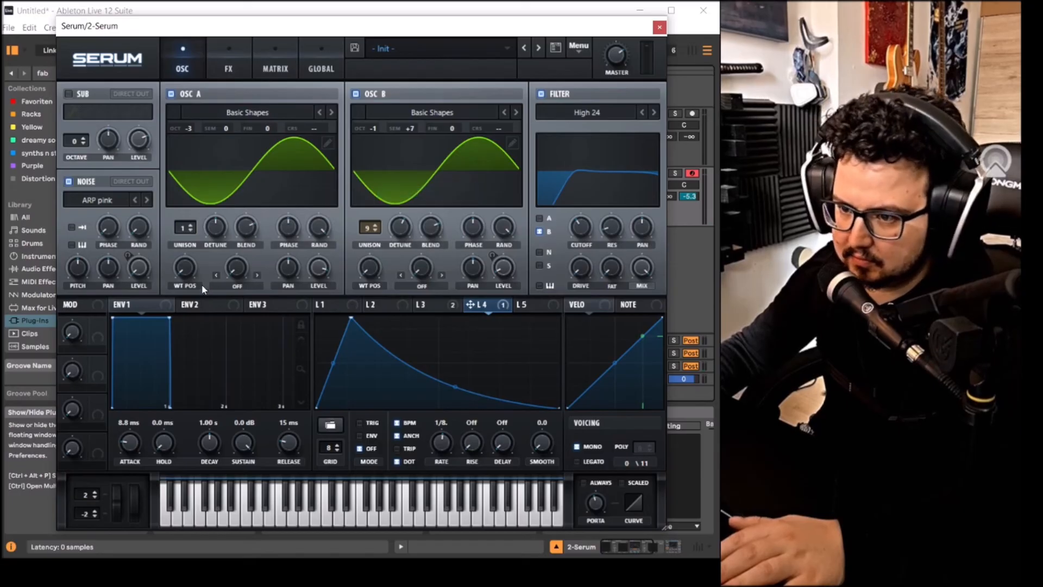
{"action": "left_click_drag", "start_coordinate": [182, 254], "coordinate": [182, 229]}
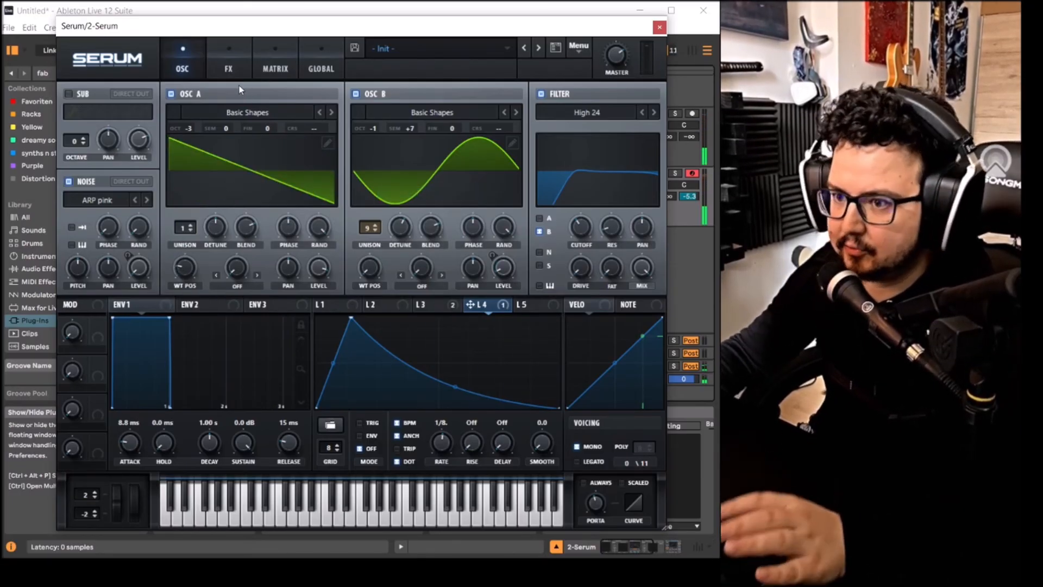
Review Serum's effects rack with its LFO-modulated filter and close the plug-in window.
{"action": "left_click", "coordinate": [228, 66]}
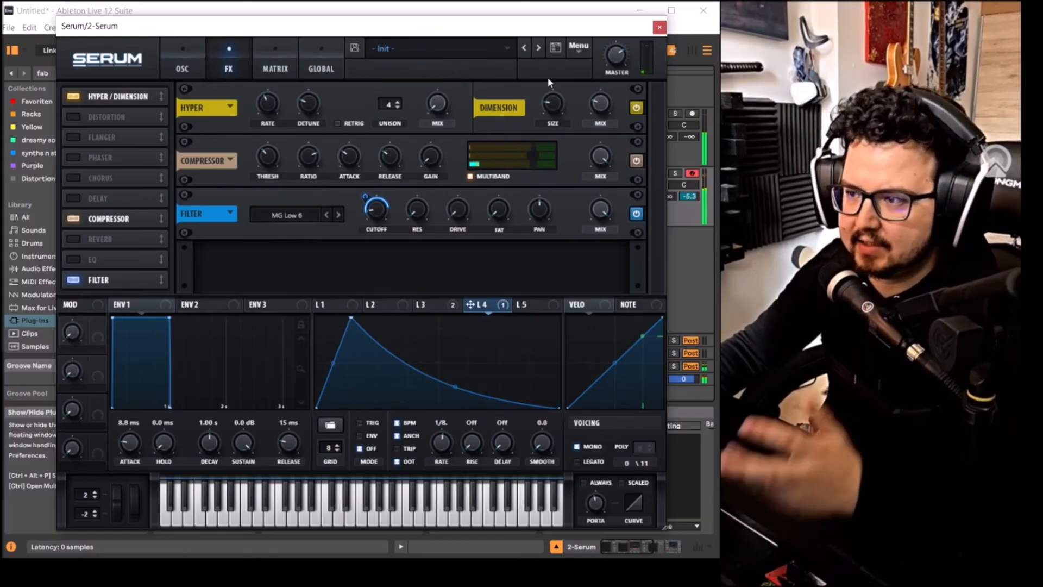
{"action": "left_click", "coordinate": [658, 28]}
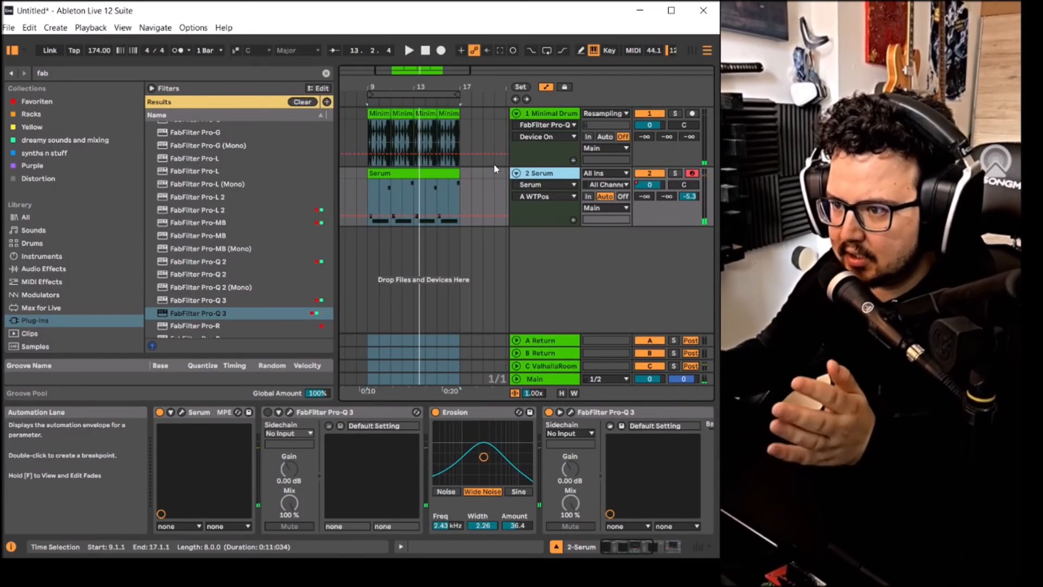